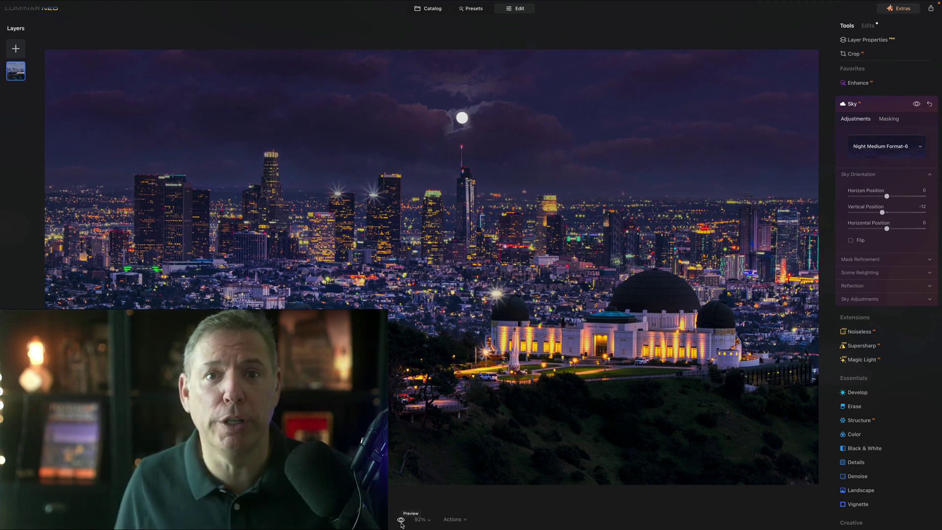
- Toggle the preview off and back on to compare the moonlit edit with the original
left_click(401, 520)
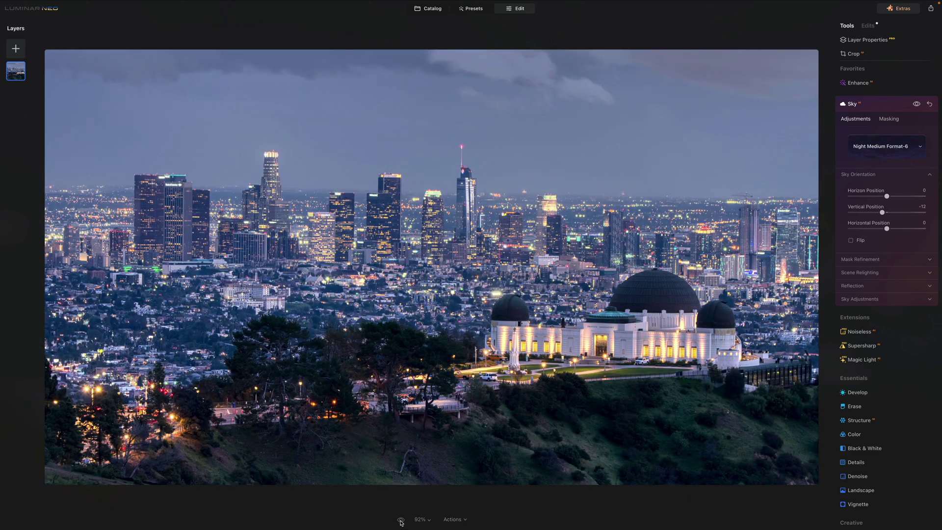
left_click(400, 520)
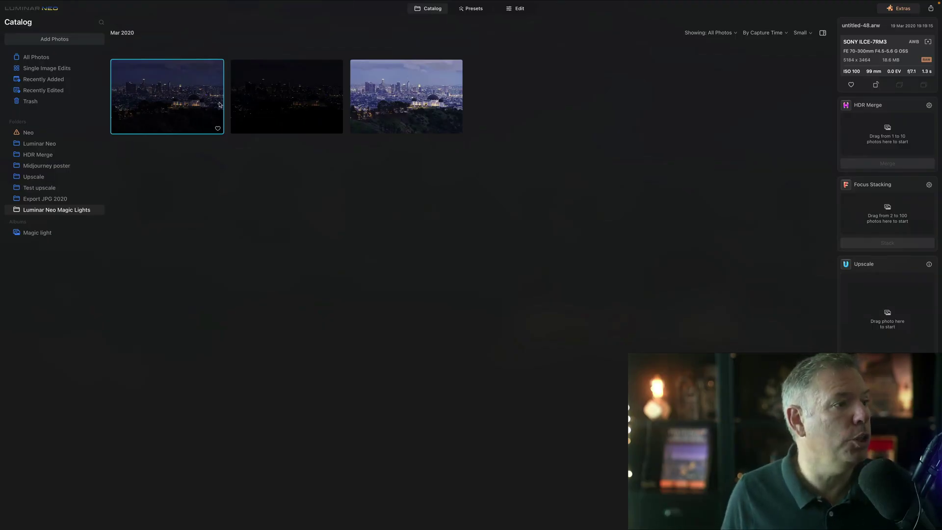
- Select all three bracketed exposures, merge them with HDR Merge, and open the merged photo
left_click(248, 99)
left_click(189, 96)
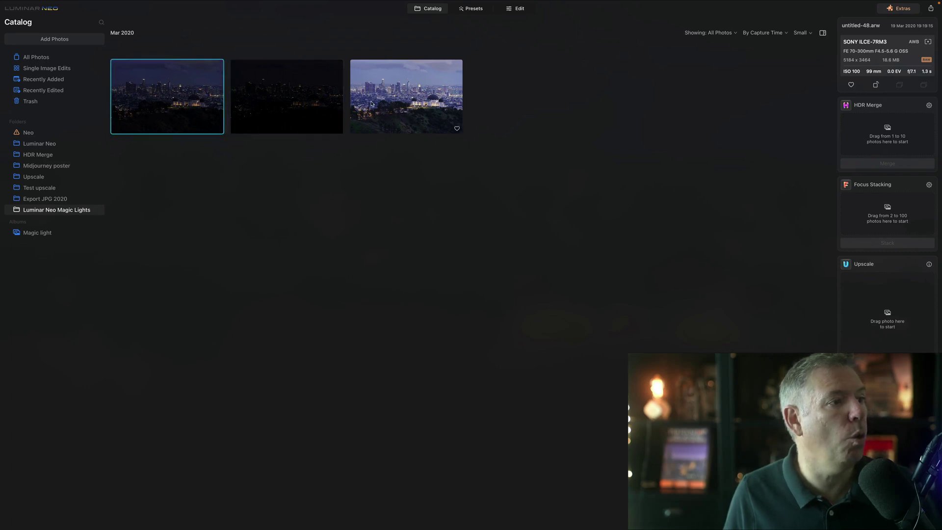
key("ctrl+a")
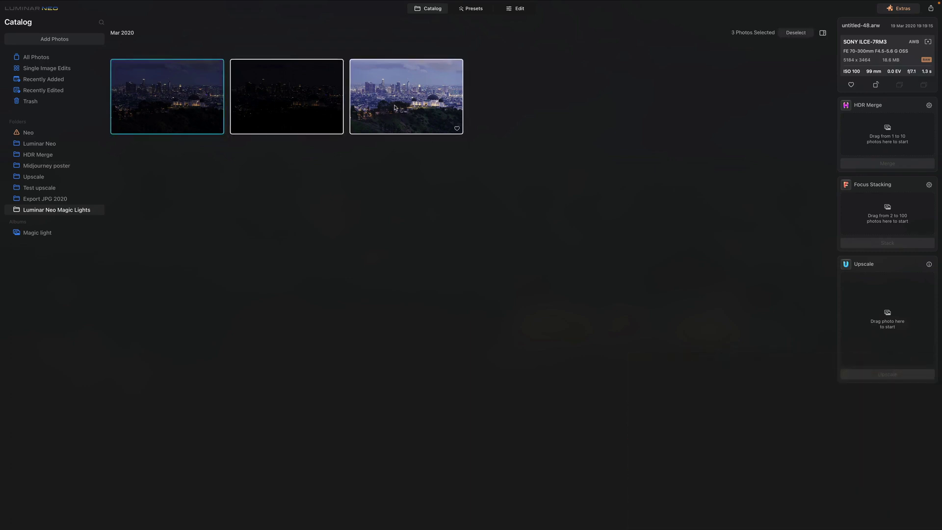
left_click_drag(391, 107, 679, 192)
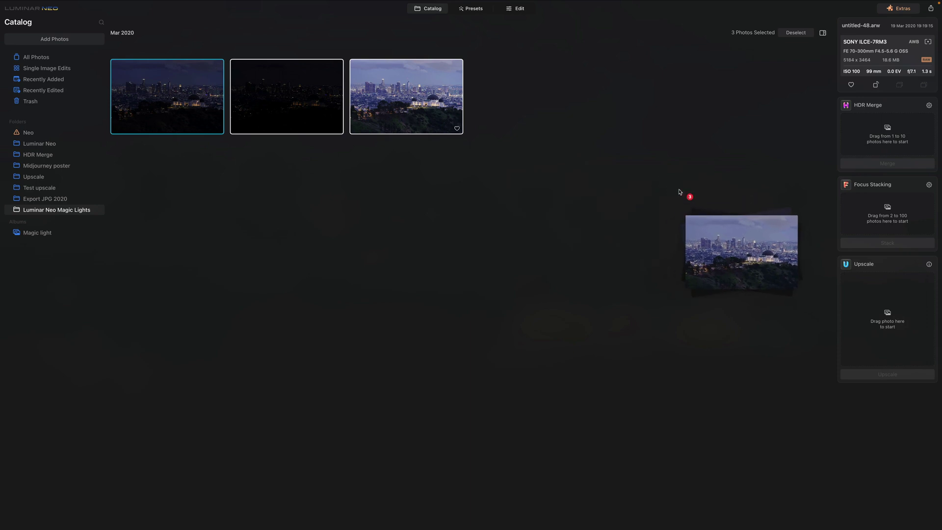
left_click_drag(680, 192, 884, 122)
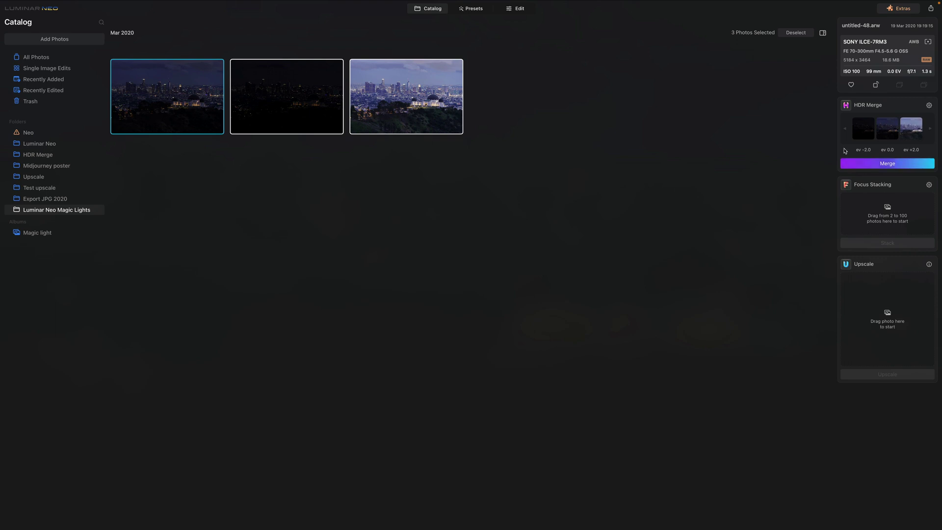
left_click(886, 165)
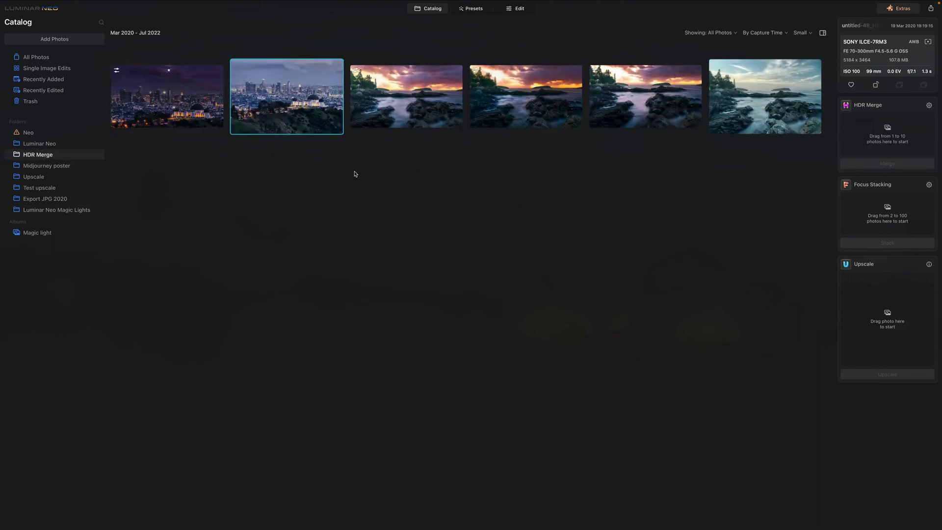
double_click(287, 95)
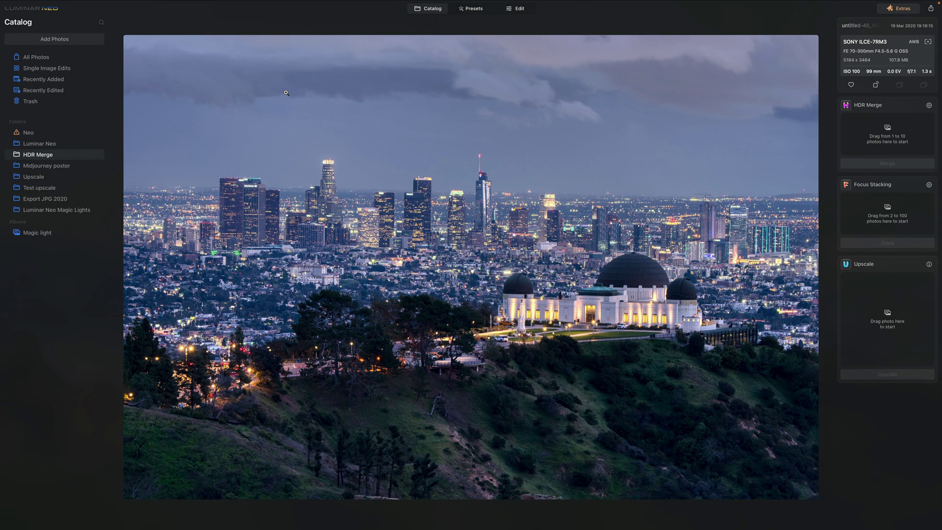
- In Develop, set Smart Contrast to 46 and Shadows to 4
left_click(519, 10)
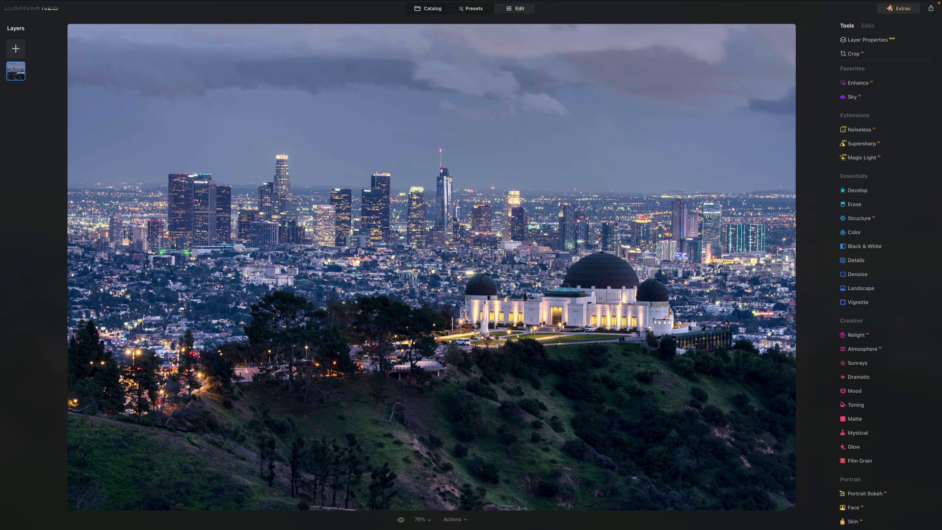
left_click(861, 190)
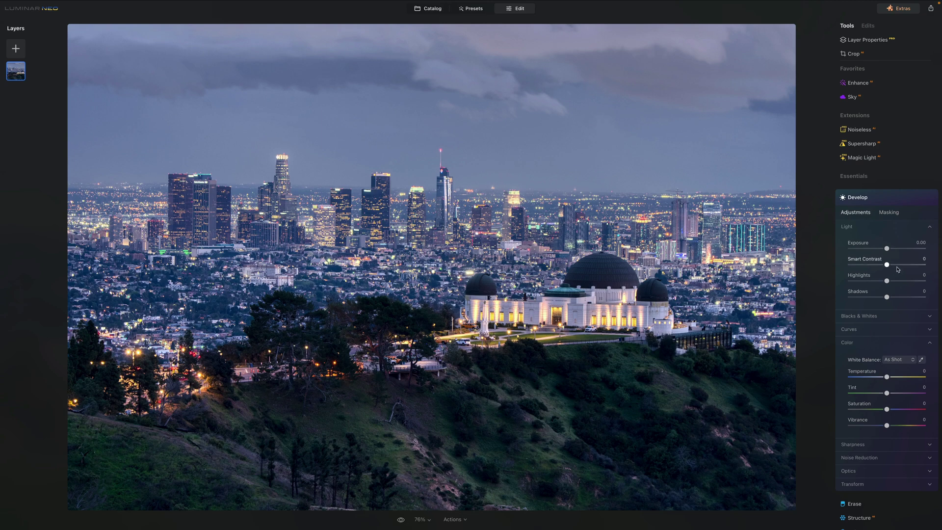
left_click(904, 265)
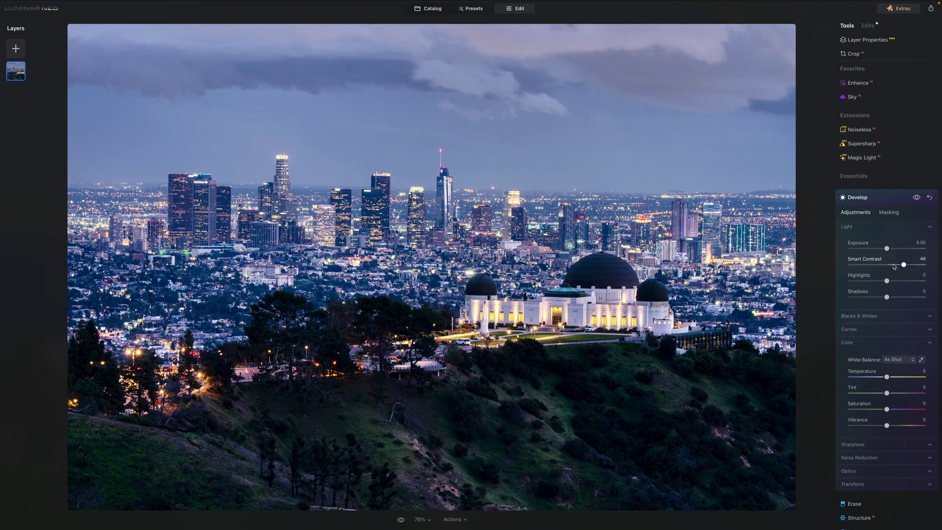
left_click(903, 297)
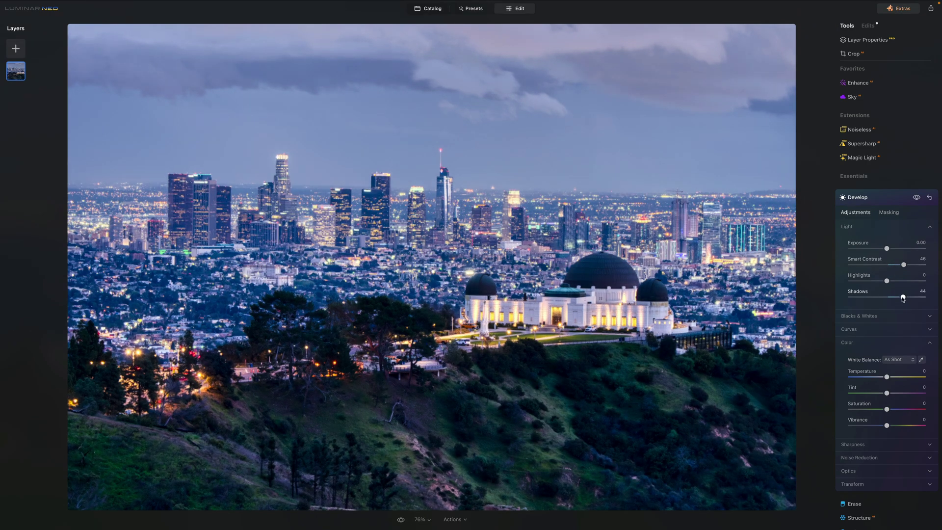
left_click_drag(904, 298, 889, 299)
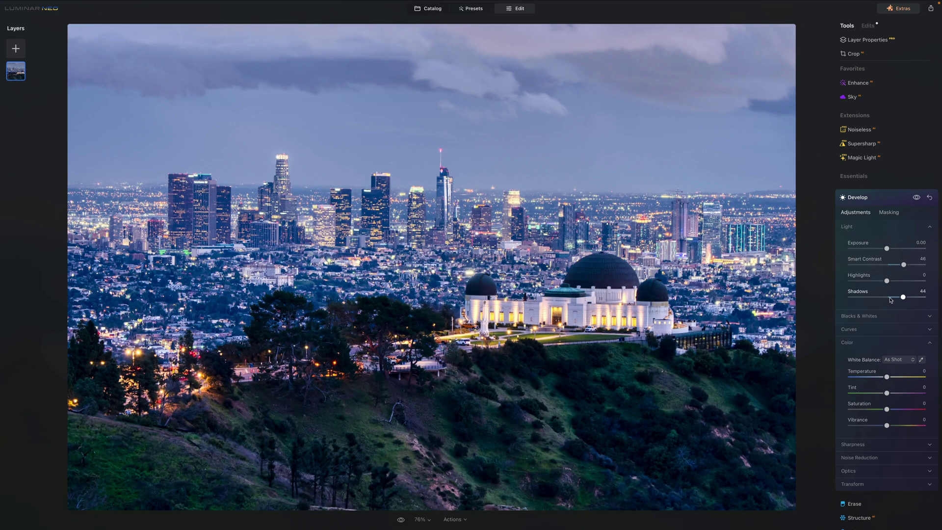
- Lower Highlights to -79 and Exposure to -0.40, then compare with the original
left_click(866, 282)
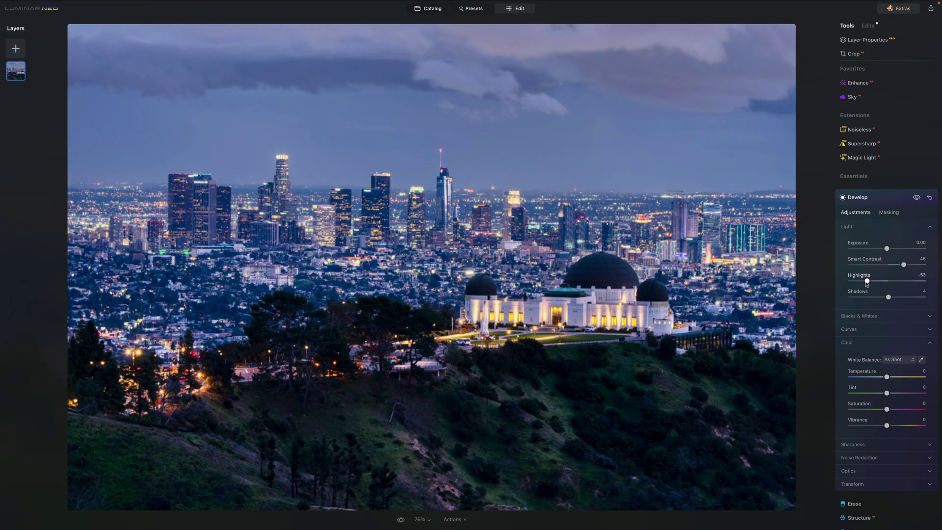
left_click_drag(866, 282, 856, 286)
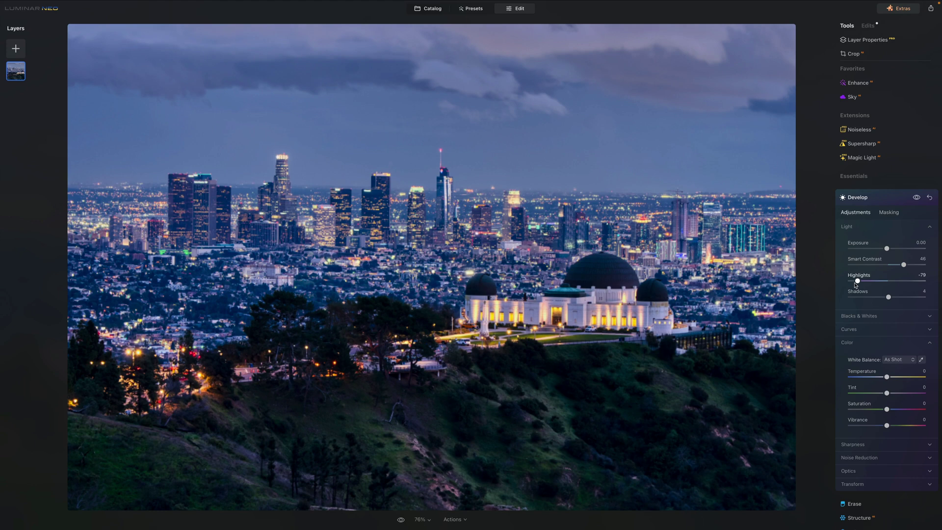
left_click_drag(887, 249, 883, 250)
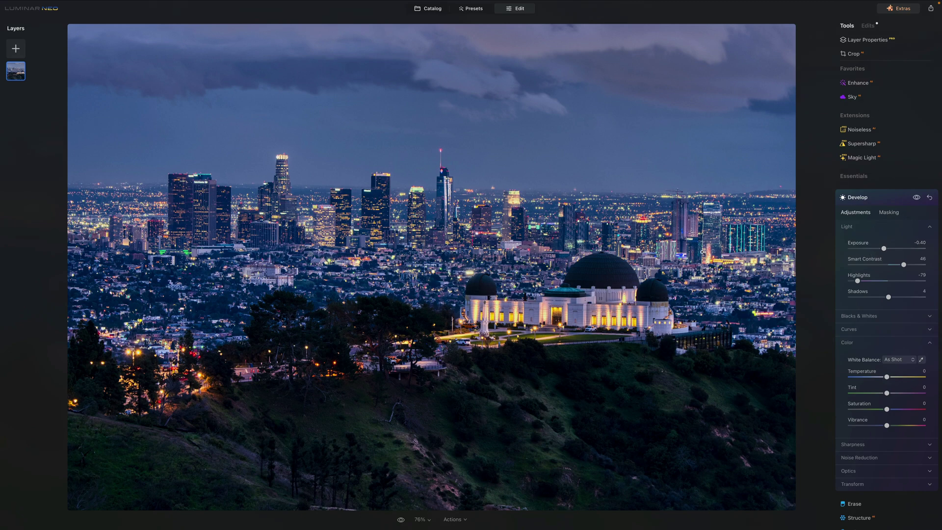
left_click(401, 519)
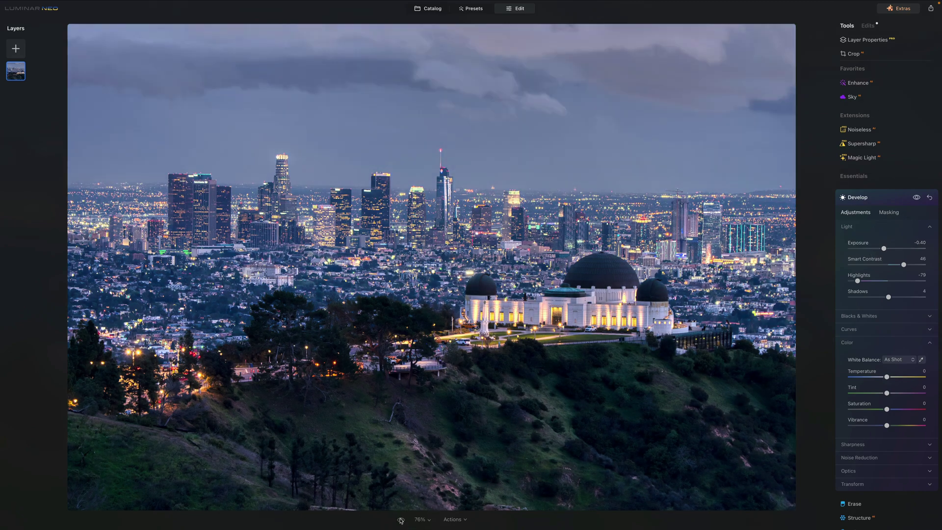
left_click(401, 518)
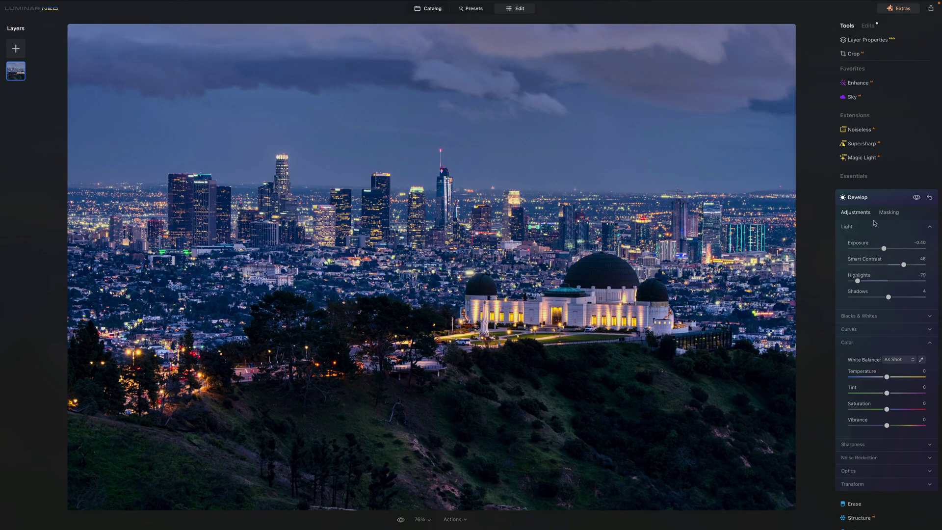
- Set the Enhance Accent slider to 14 and Sky Enhancer to 60
left_click(857, 82)
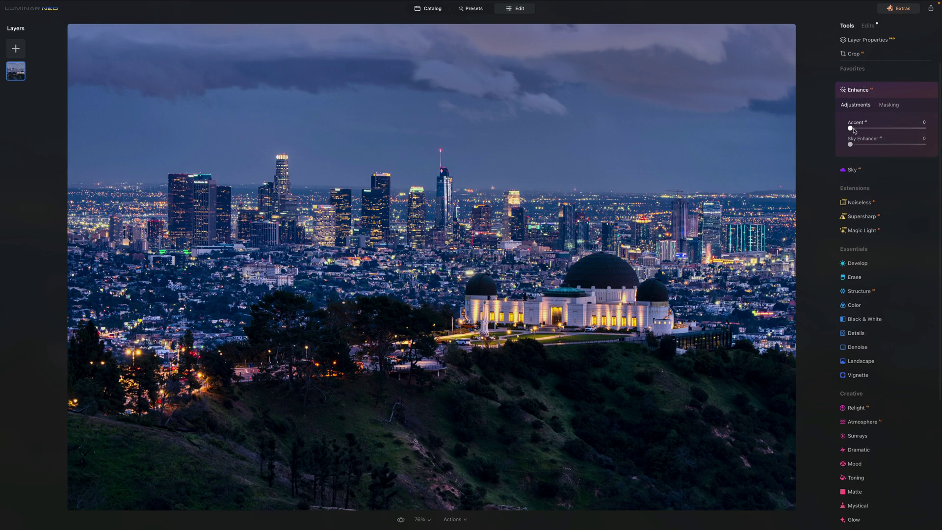
mouse_move(851, 128)
left_mouse_down()
mouse_move(924, 128)
mouse_move(846, 130)
mouse_move(863, 132)
mouse_move(855, 146)
mouse_move(914, 144)
mouse_move(873, 144)
mouse_move(899, 145)
left_mouse_up()
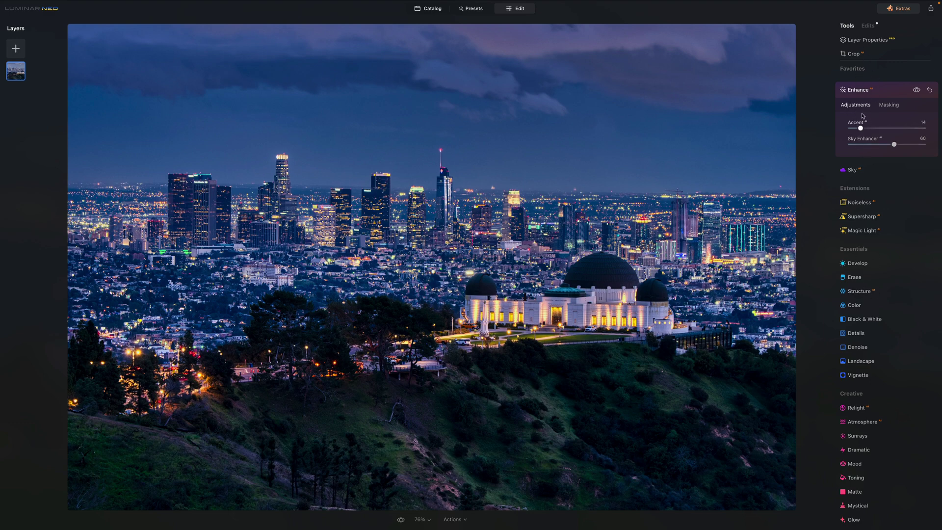
- In Develop Color, cool the temperature, shift Tint to 7, and lower Saturation to -8
left_click(867, 28)
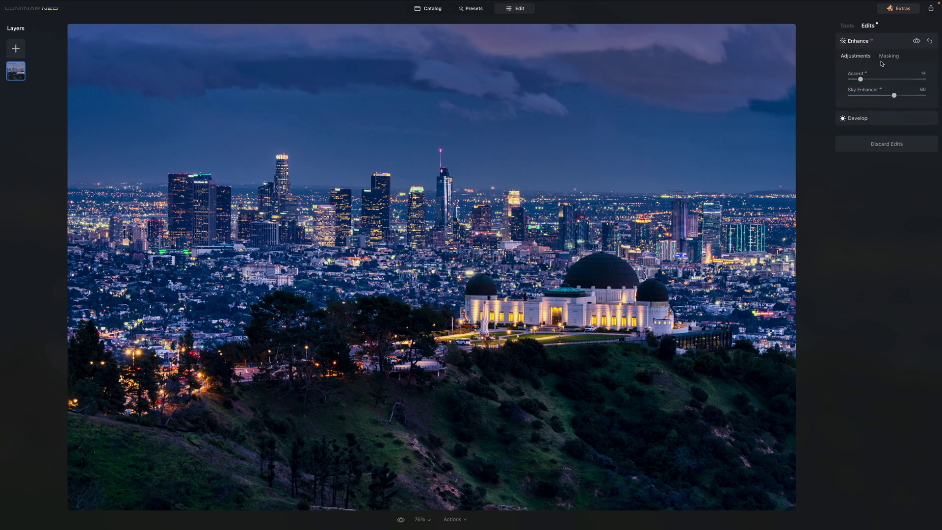
left_click(882, 121)
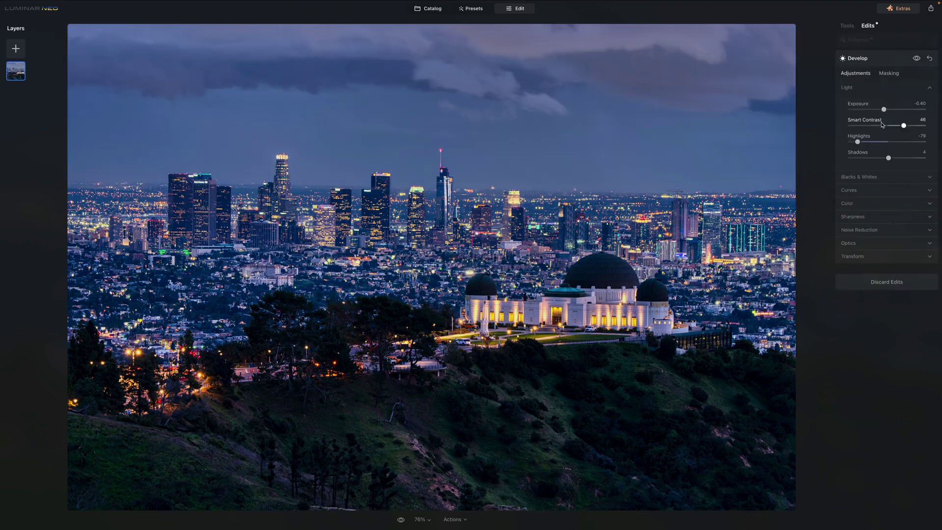
left_click(876, 203)
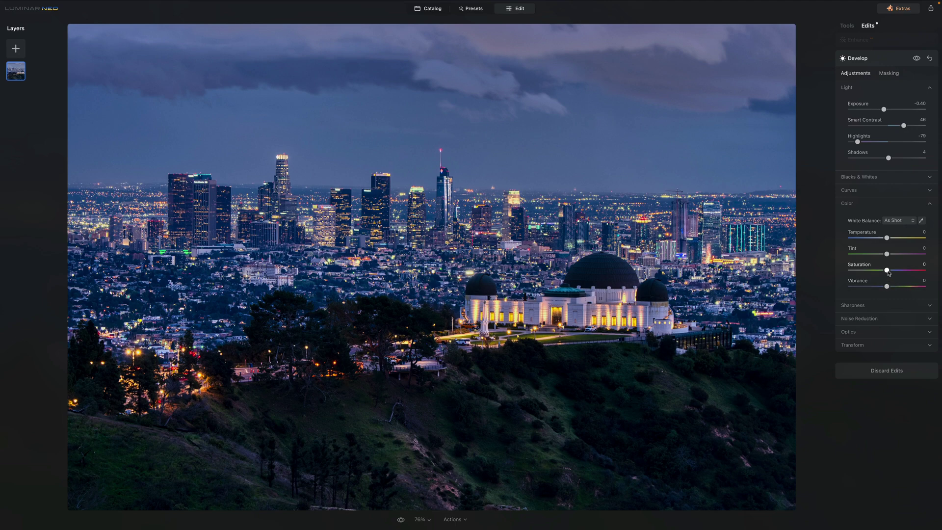
left_click_drag(887, 272, 884, 272)
left_click_drag(887, 255, 889, 240)
left_click_drag(885, 241, 884, 241)
left_click_drag(887, 254, 889, 254)
left_click_drag(884, 272, 882, 272)
left_click(849, 27)
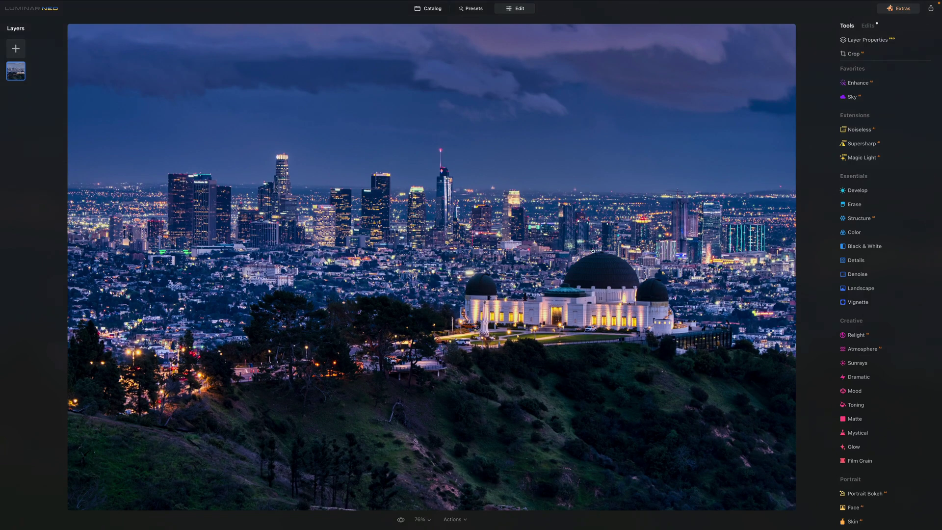
scroll(883, 222, "down", 1)
scroll(880, 224, "down", 1)
scroll(881, 225, "down", 1)
scroll(880, 225, "down", 1)
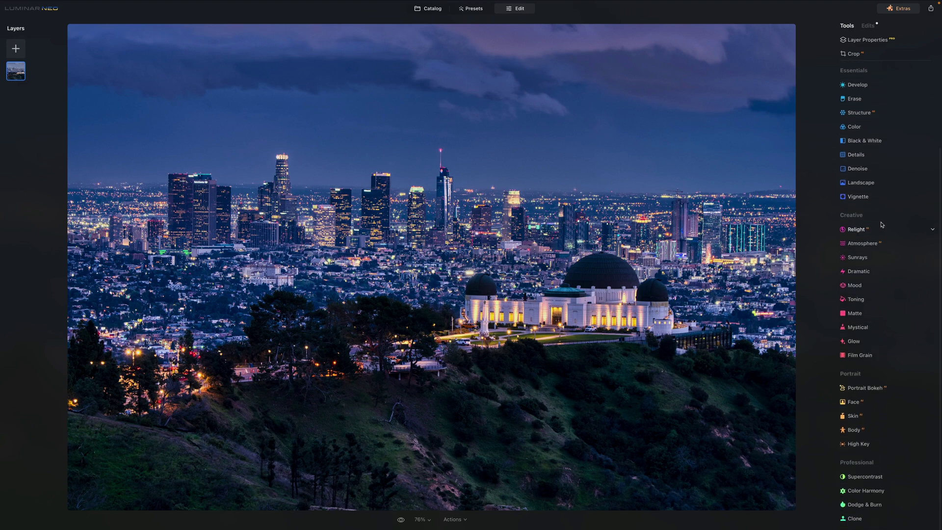
scroll(875, 228, "up", 1)
- Apply the Landscape Golden Hour effect at about 55
left_click(857, 206)
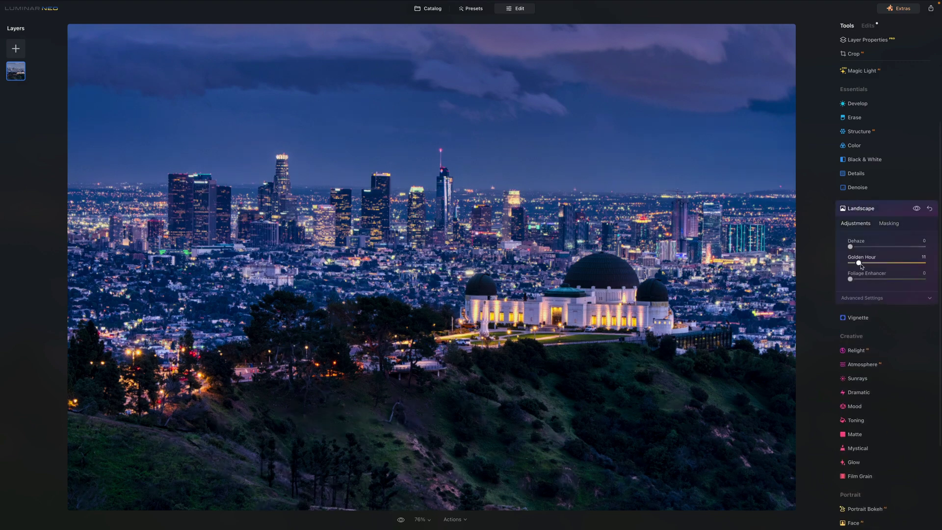
mouse_move(865, 267)
left_mouse_down()
mouse_move(923, 262)
mouse_move(863, 263)
mouse_move(891, 263)
left_mouse_up()
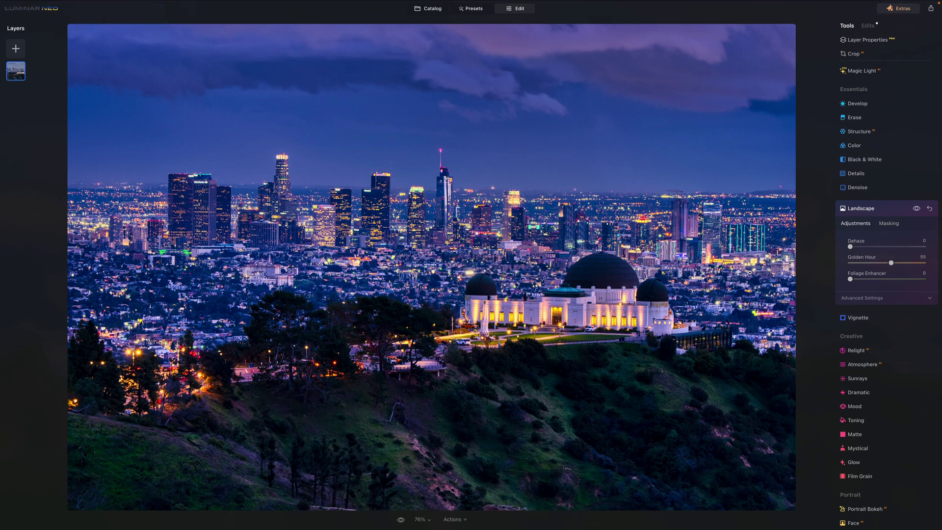
- Brush-mask the Landscape effect at about half strength over the observatory, trees and skyline
left_click(888, 224)
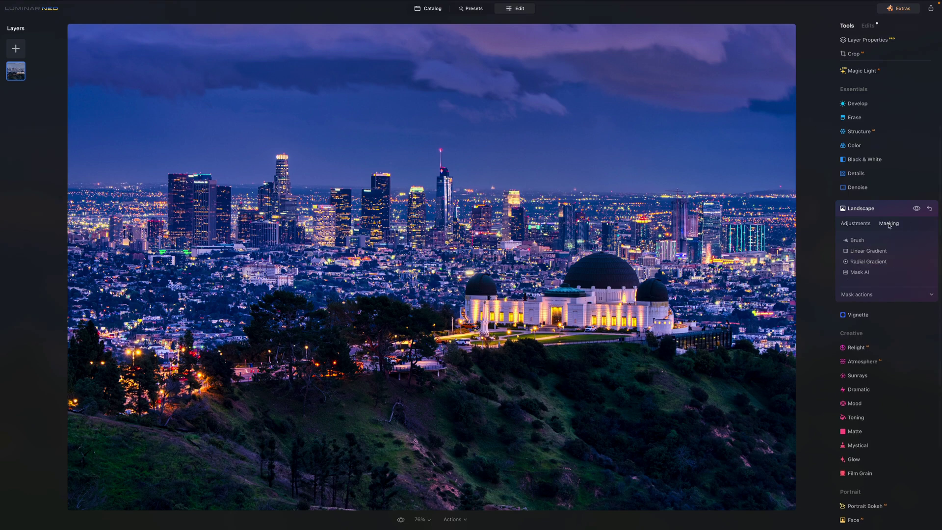
left_click(853, 241)
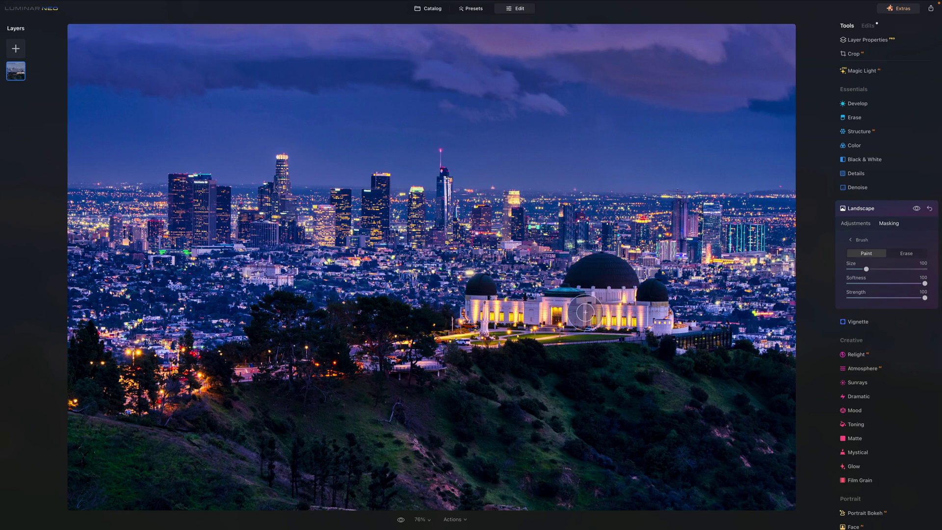
mouse_move(923, 297)
left_mouse_down()
mouse_move(884, 297)
mouse_move(868, 270)
mouse_move(881, 269)
left_mouse_up()
mouse_move(547, 300)
left_mouse_down()
mouse_move(169, 347)
mouse_move(666, 246)
mouse_move(253, 235)
mouse_move(633, 233)
mouse_move(103, 232)
mouse_move(694, 244)
mouse_move(611, 293)
mouse_move(471, 305)
mouse_move(154, 365)
mouse_move(642, 274)
mouse_move(343, 248)
mouse_move(664, 249)
mouse_move(678, 273)
left_mouse_up()
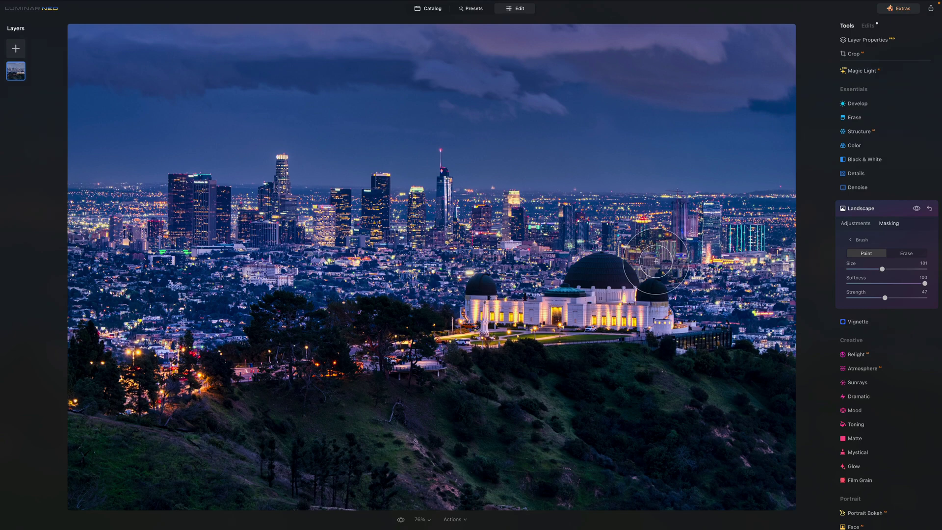
mouse_move(732, 256)
left_mouse_down()
mouse_move(287, 237)
mouse_move(673, 256)
mouse_move(798, 307)
left_mouse_up()
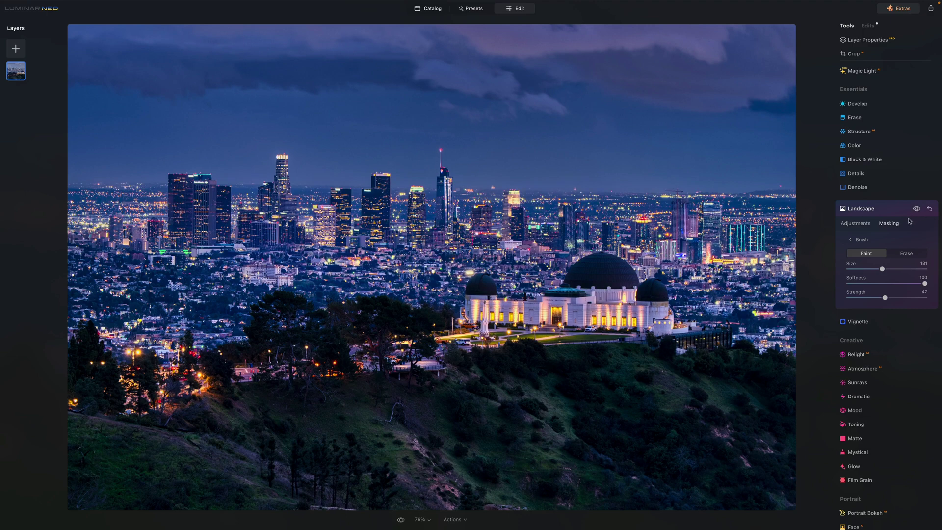
- Raise the Golden Hour amount to 60
left_click(856, 224)
left_click_drag(850, 263, 910, 263)
left_click(913, 263)
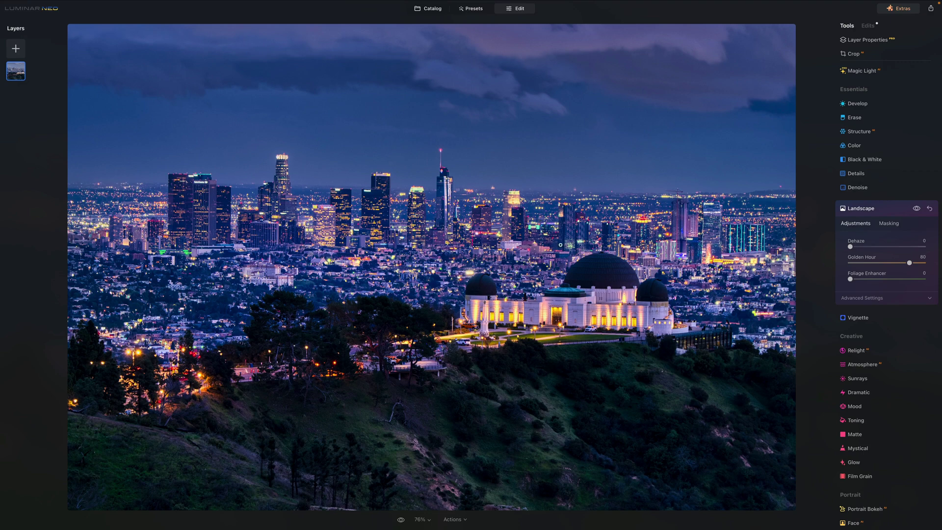
- Crop to a 16:9 frame, trimming sky and repositioning the skyline, and apply it
left_click(854, 55)
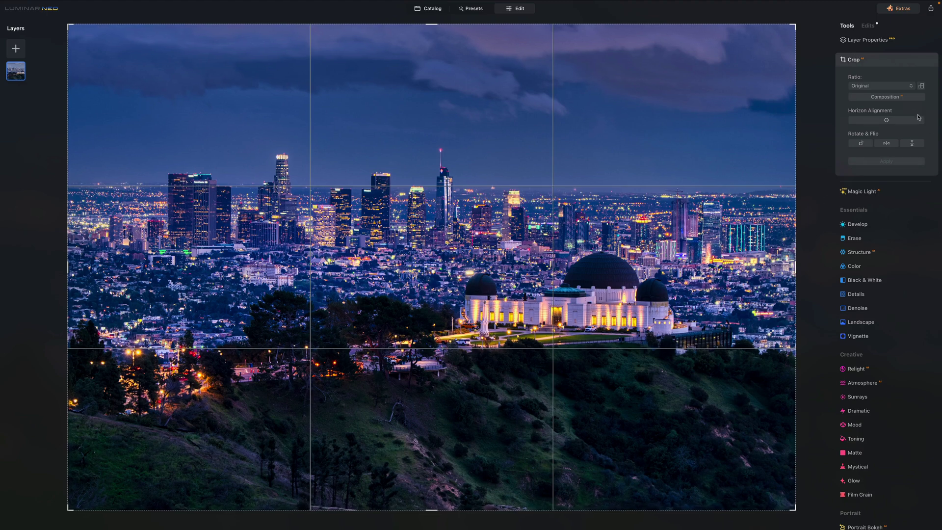
left_click(900, 86)
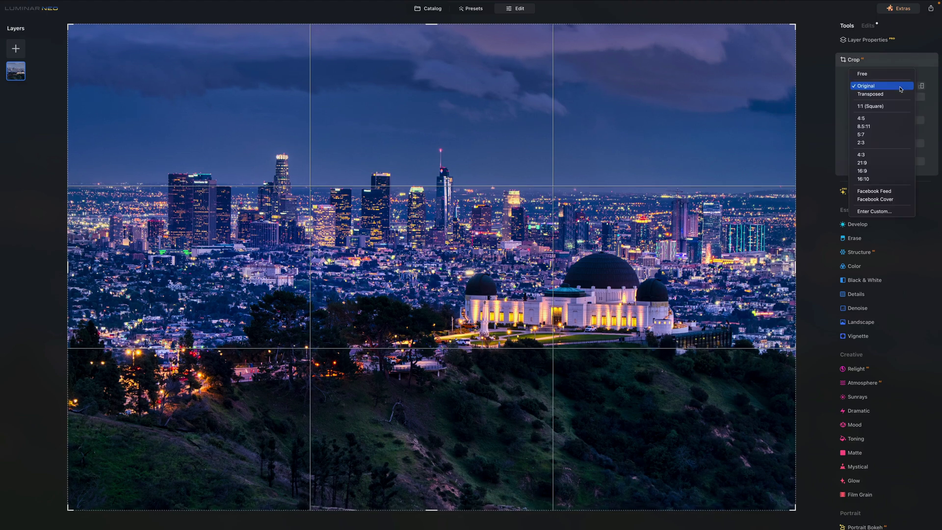
left_click(895, 170)
left_click_drag(792, 469, 714, 421)
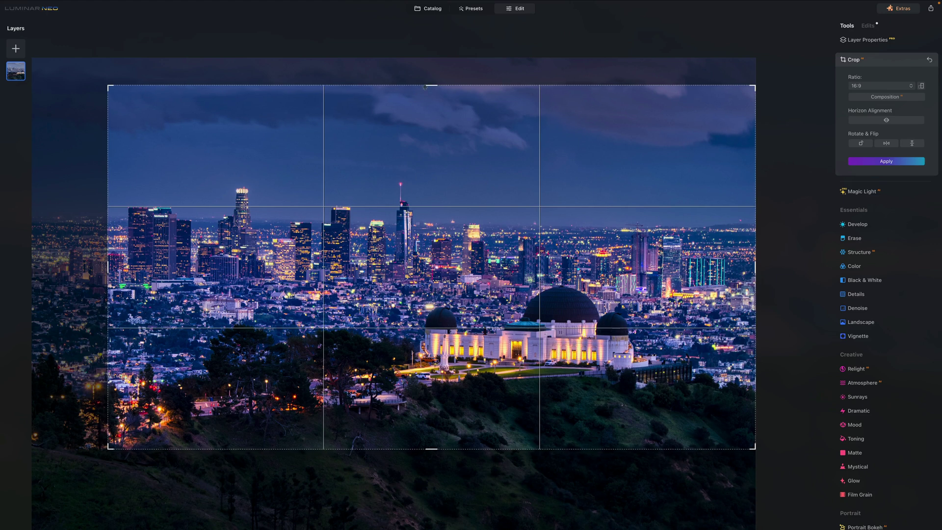
left_click_drag(432, 86, 431, 110)
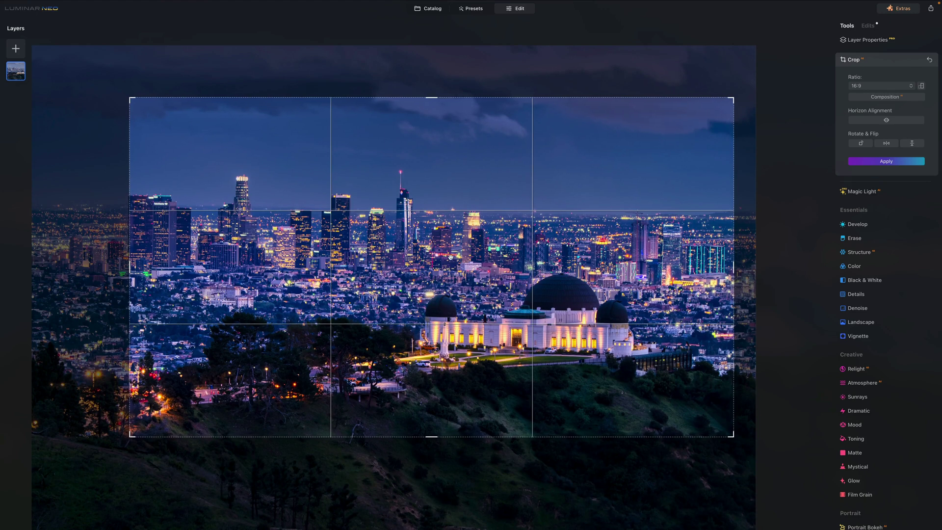
left_click_drag(231, 238, 241, 240)
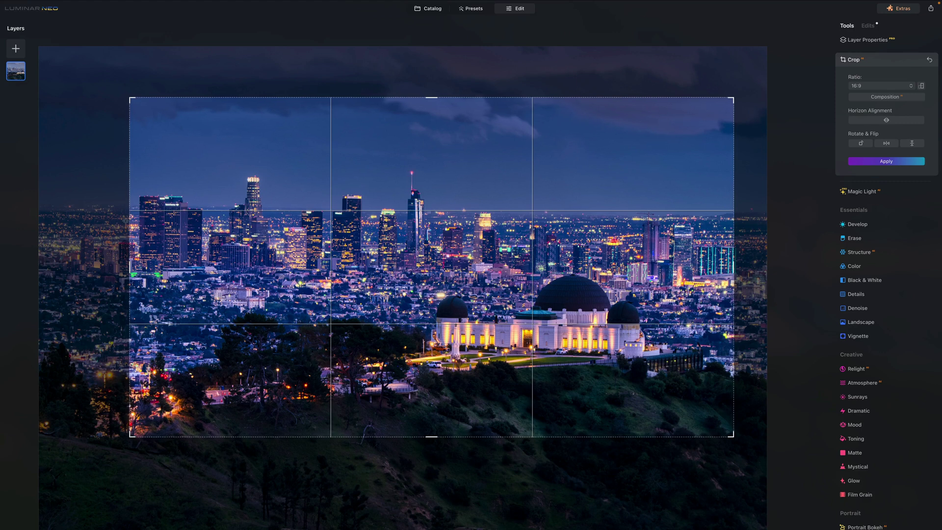
left_click_drag(572, 280, 597, 275)
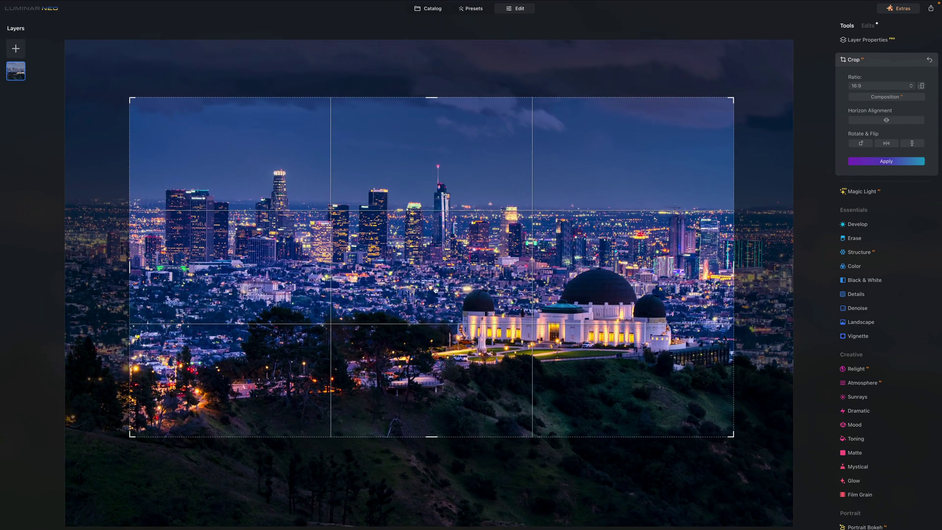
left_click_drag(446, 286, 450, 292)
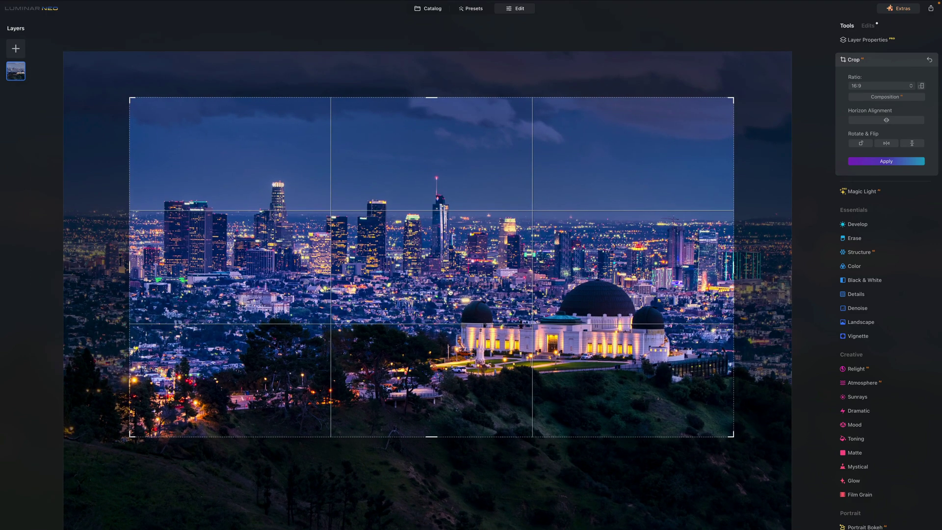
key("Return")
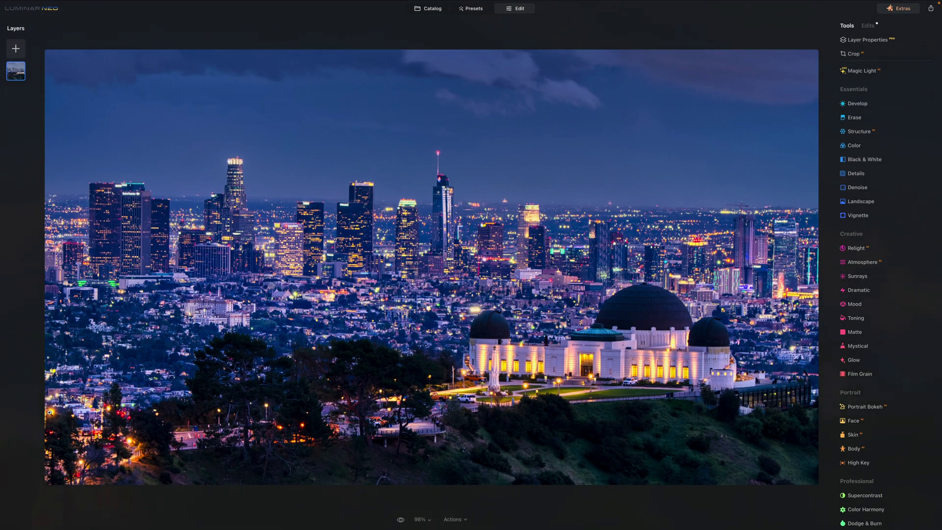
- Enlarge the crop slightly toward the bottom left and apply it
key("c")
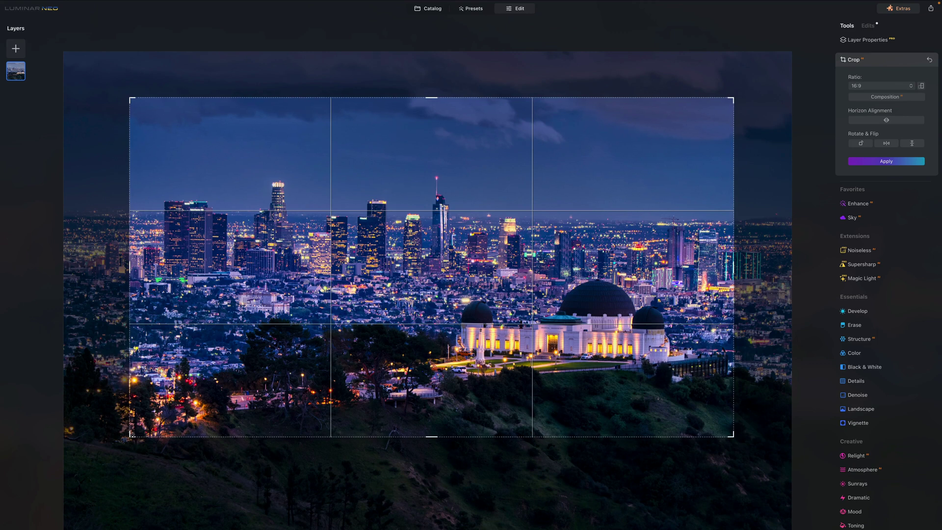
left_click_drag(131, 434, 89, 455)
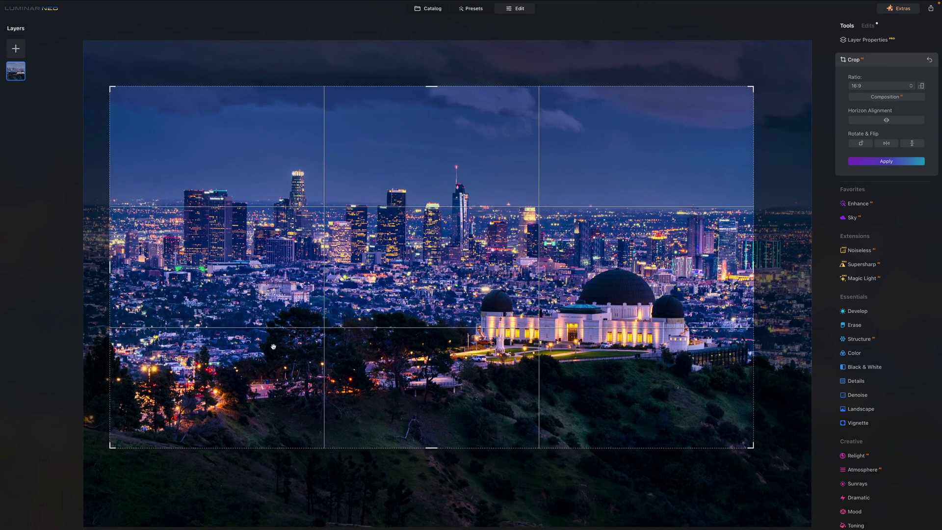
double_click(393, 333)
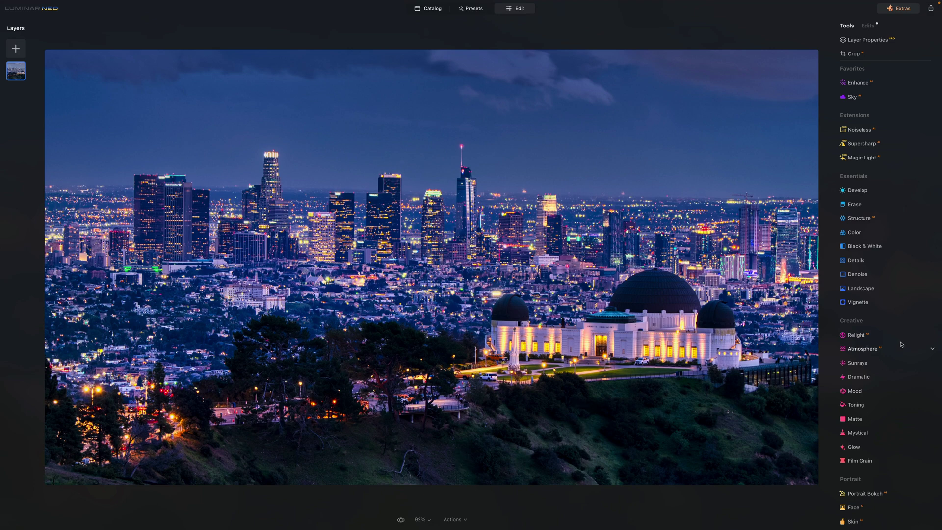
scroll(877, 367, "down", 3)
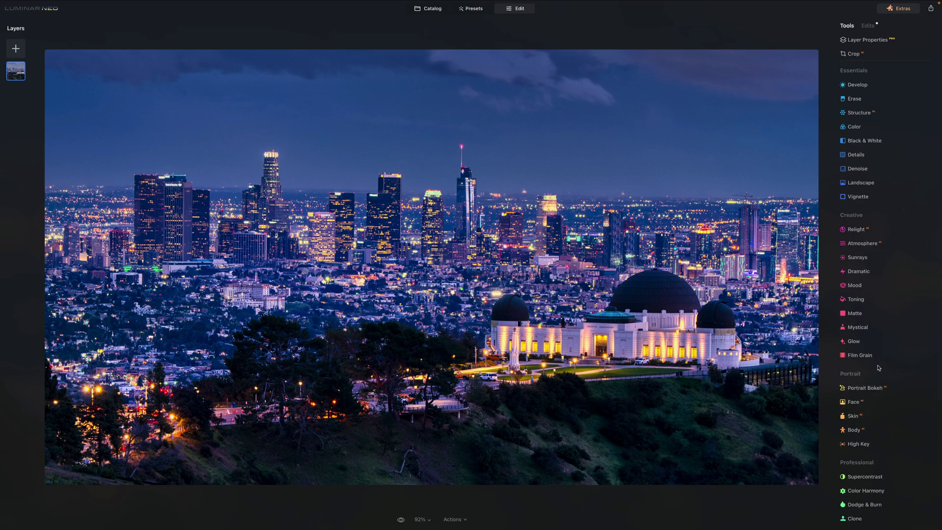
- Set Supercontrast Highlights Contrast to 26, Midtones to 28 and Shadows to 30
left_click(874, 477)
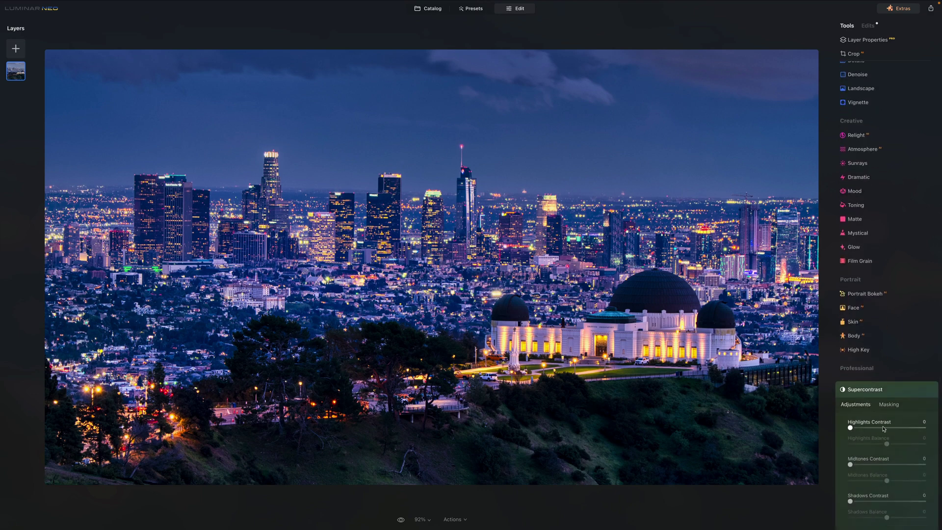
left_click(868, 428)
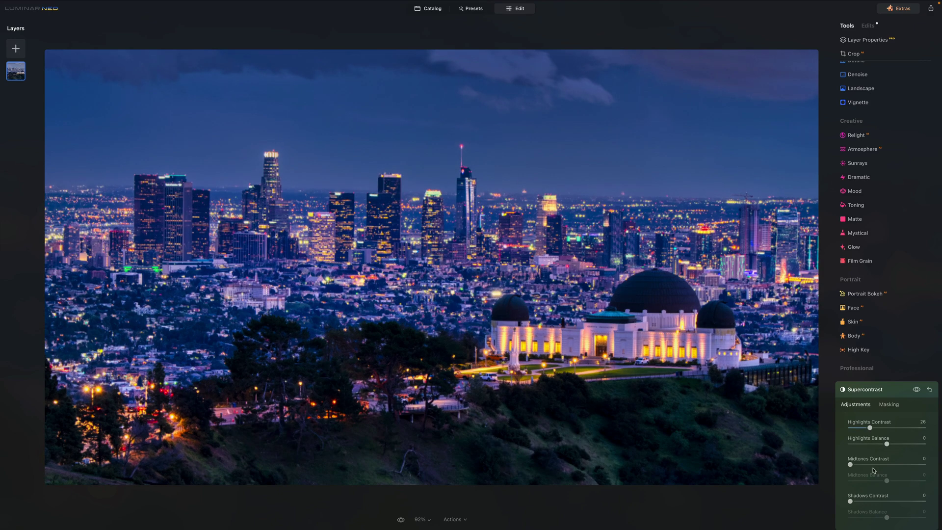
left_click(870, 464)
left_click(871, 501)
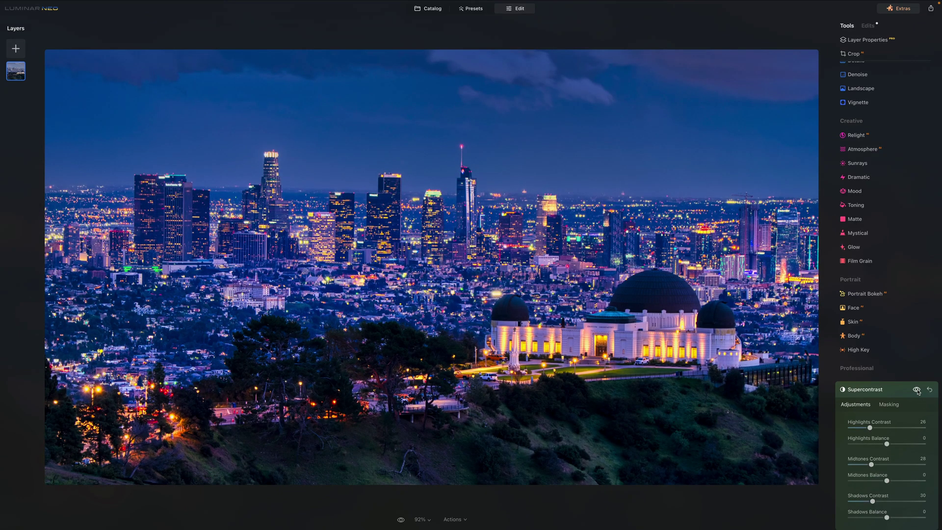
- Toggle Supercontrast off and on to compare the photo with and without it
left_click(917, 390)
left_click(916, 390)
left_click(917, 390)
left_click(917, 390)
scroll(882, 295, "up", 5)
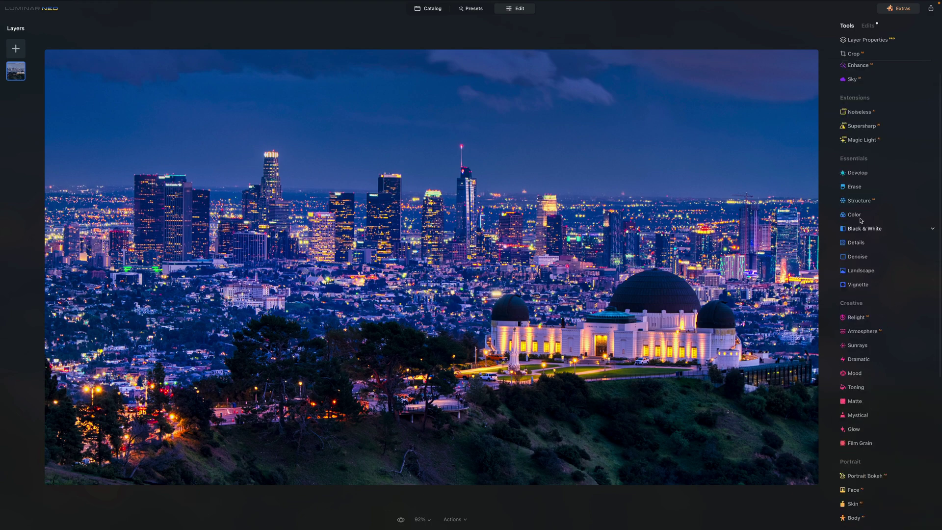
- In the Color tool, set Remove Color Cast to 42 and Vibrance to -21
left_click(856, 214)
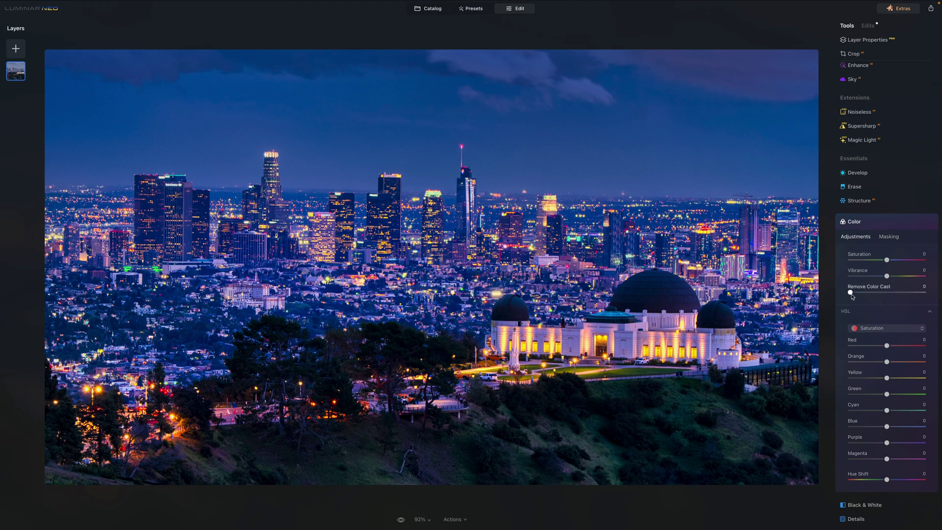
left_click_drag(851, 293, 881, 297)
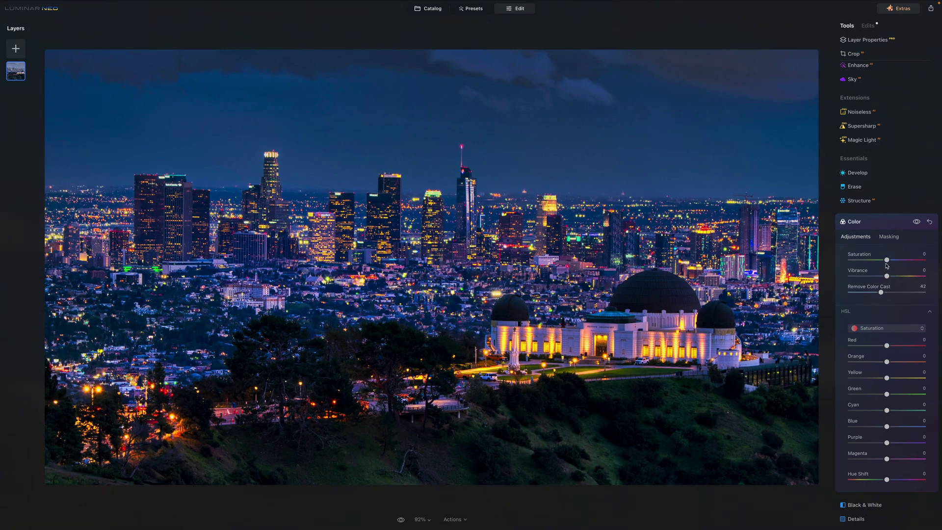
left_click_drag(884, 278, 878, 279)
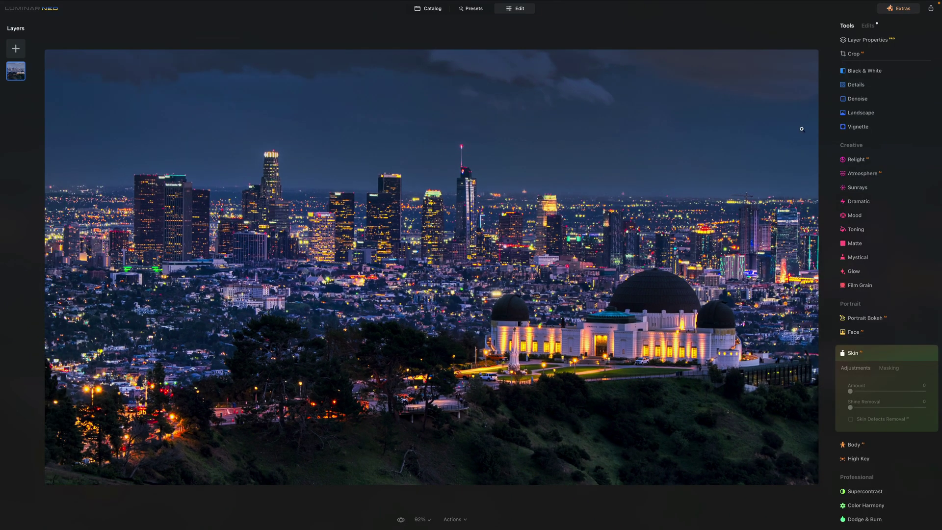
scroll(901, 232, "down", 1)
- Raise Color Harmony Warmth to 12, leaving Brilliance at 0
left_click(863, 491)
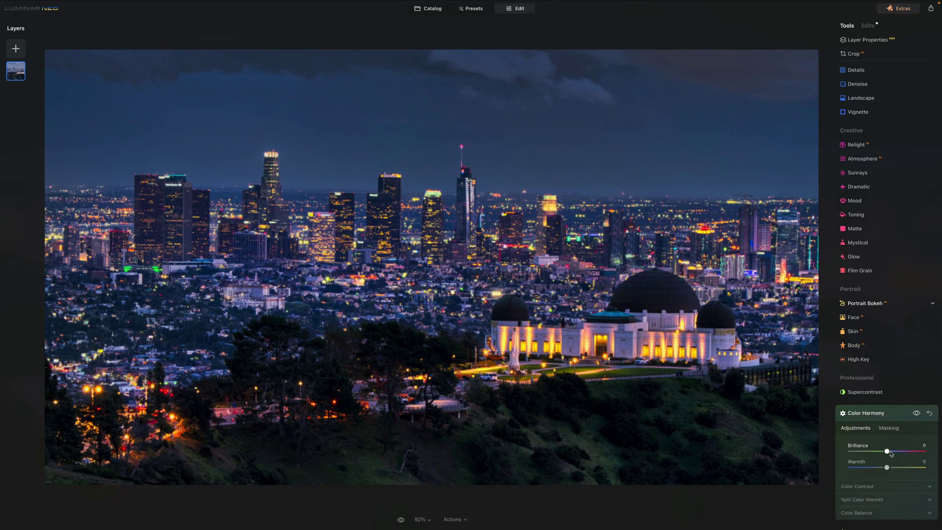
mouse_move(886, 467)
left_mouse_down()
mouse_move(909, 467)
mouse_move(889, 467)
left_mouse_up()
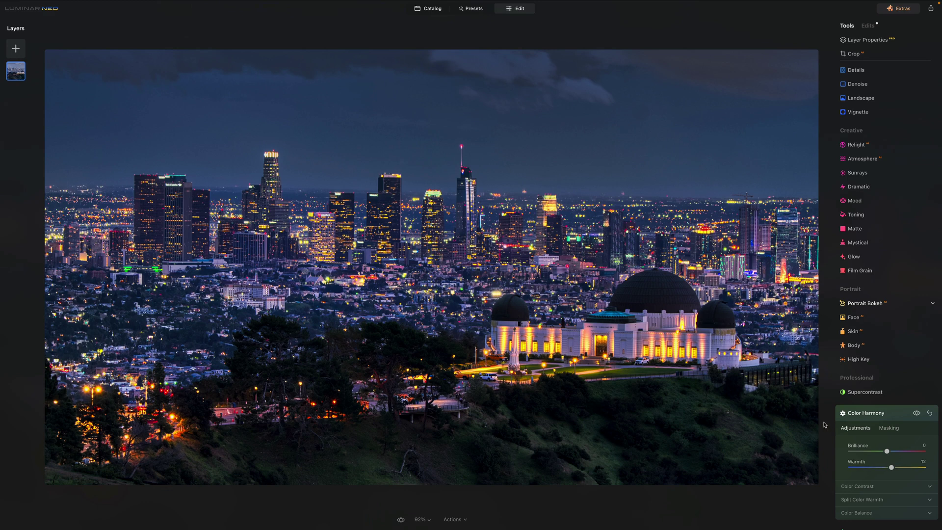
scroll(885, 457, "down", 1)
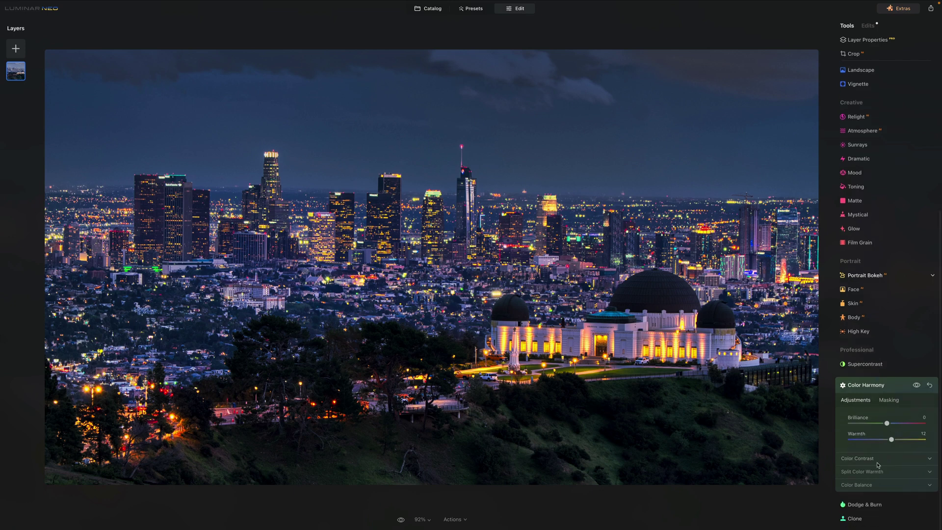
- Burn the observatory dome with a Darken brush (size 237, strength 14), then compare with the original
left_click(872, 507)
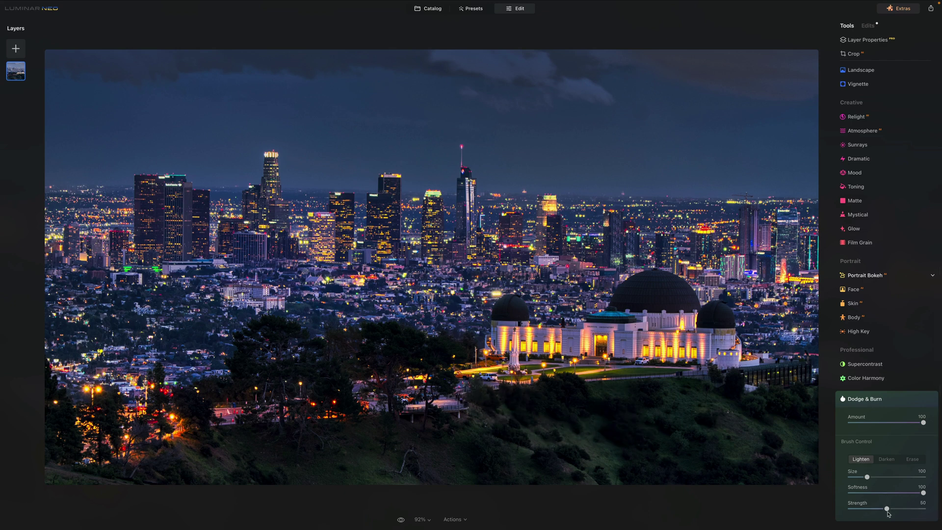
mouse_move(886, 508)
left_mouse_down()
mouse_move(872, 508)
mouse_move(892, 477)
left_mouse_up()
left_click(886, 458)
left_click_drag(486, 475, 508, 449)
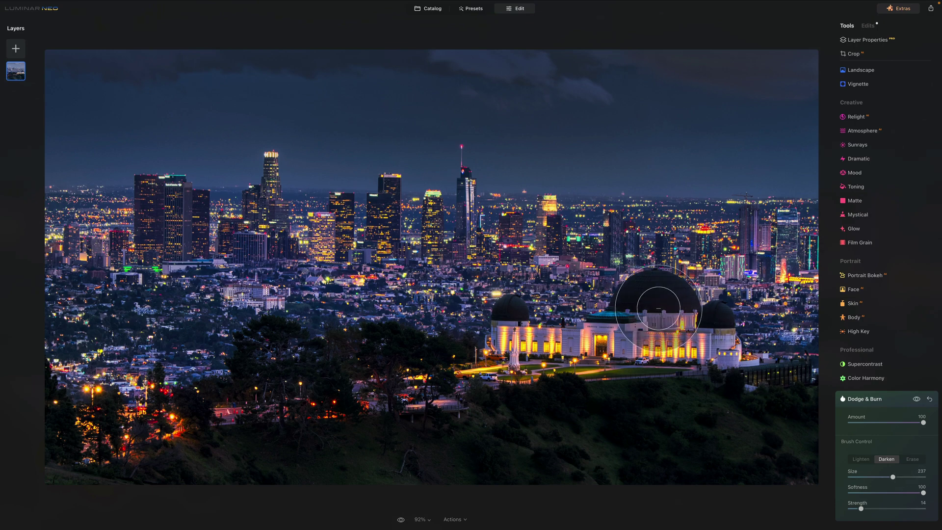
left_click(401, 520)
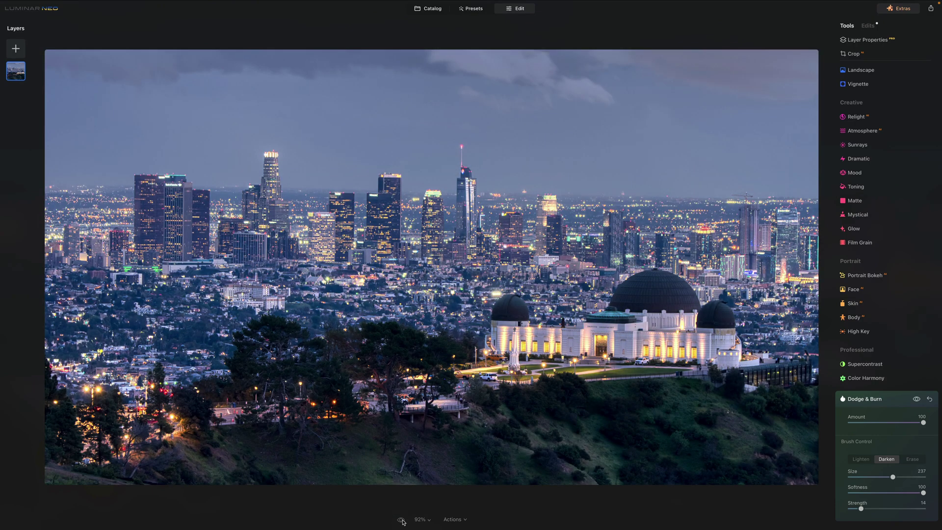
left_click(401, 520)
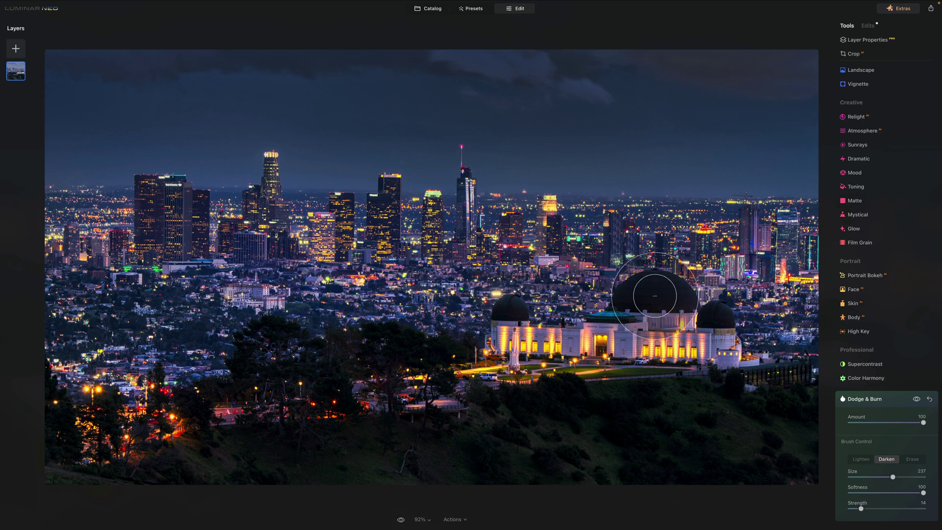
scroll(879, 168, "up", 5)
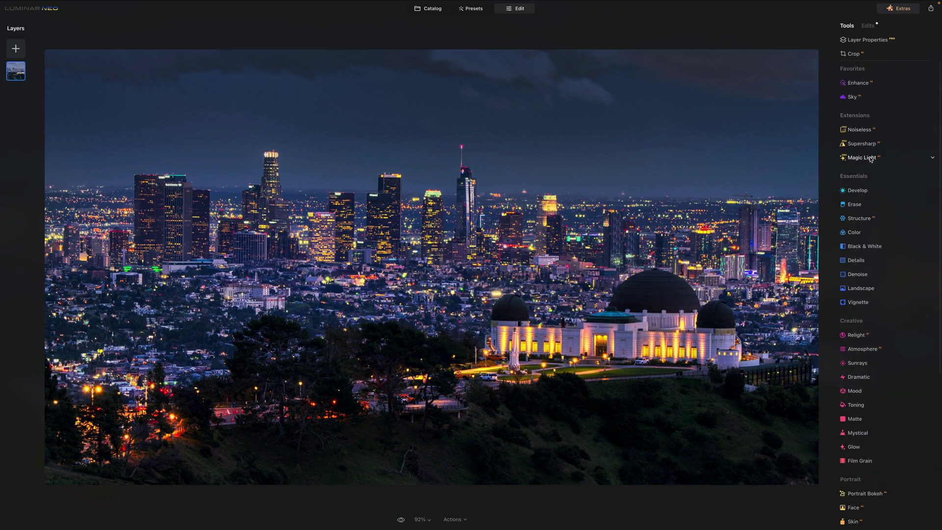
- Add Magic Light starbursts and shape the rays with Beam Width 33, Glow 19 and Clearness 53
left_click(871, 158)
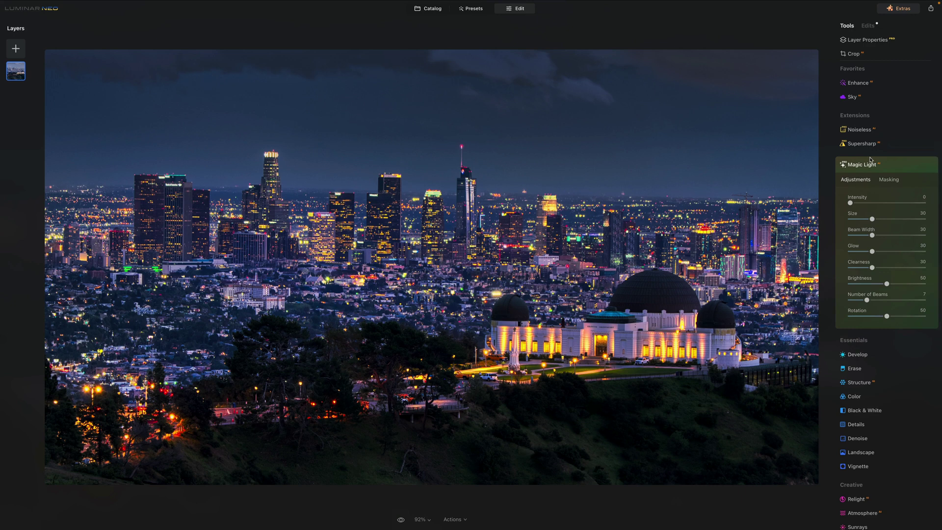
left_click_drag(849, 204, 937, 205)
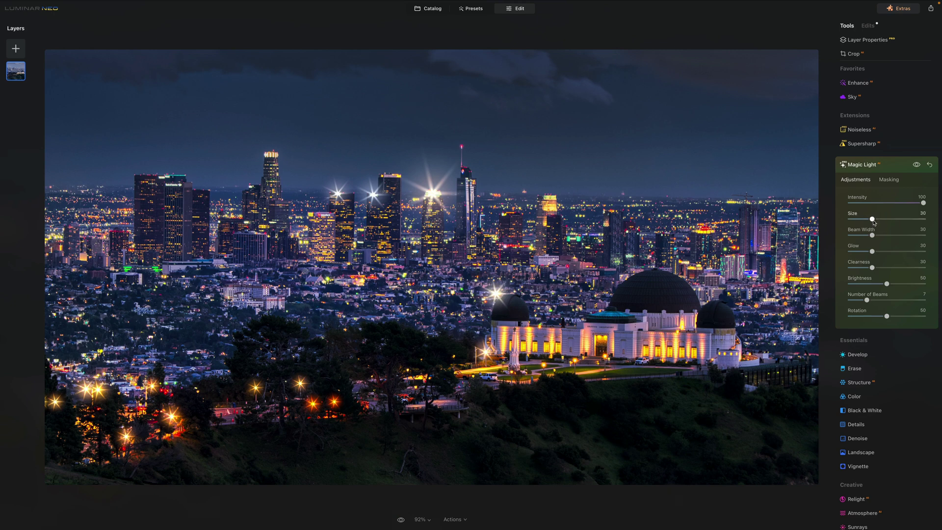
mouse_move(872, 219)
left_mouse_down()
mouse_move(920, 219)
mouse_move(874, 231)
left_mouse_up()
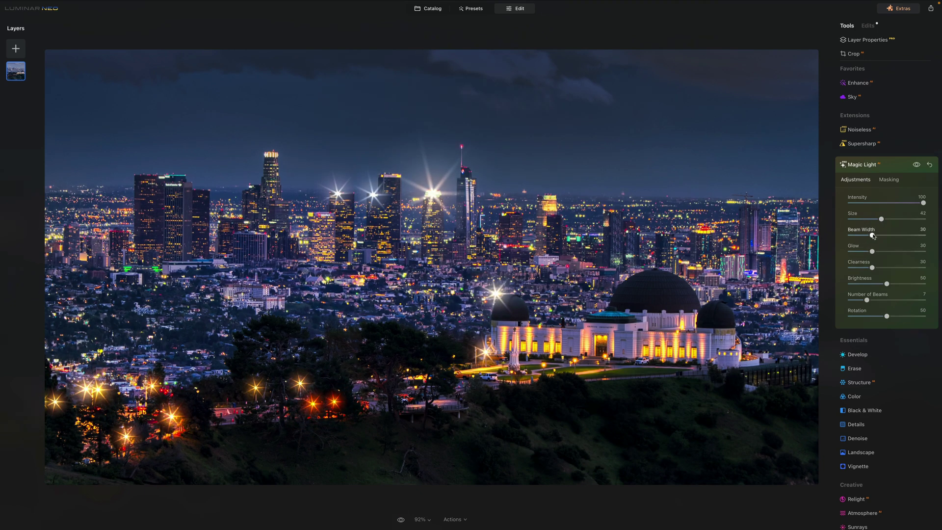
mouse_move(873, 235)
left_mouse_down()
mouse_move(919, 237)
mouse_move(874, 236)
mouse_move(940, 251)
mouse_move(864, 252)
mouse_move(937, 268)
left_mouse_up()
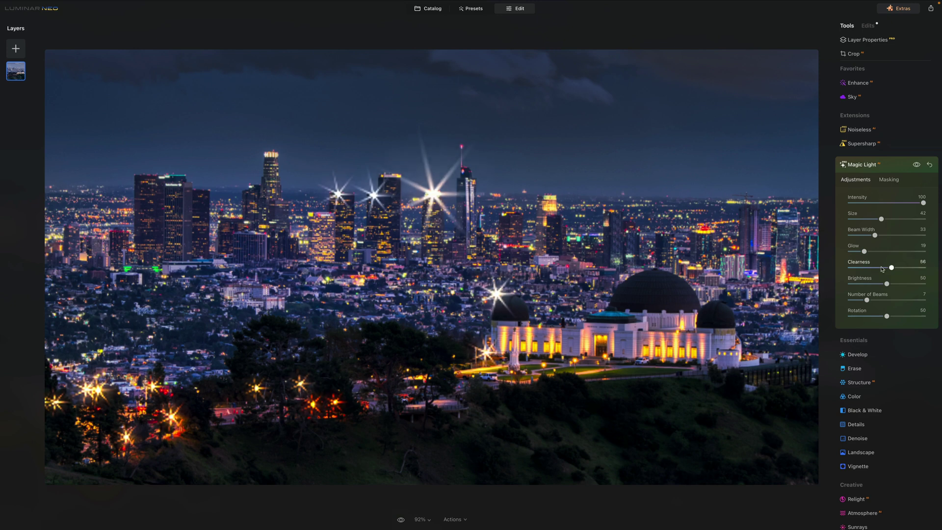
mouse_move(924, 267)
left_mouse_down()
mouse_move(778, 276)
mouse_move(900, 268)
left_mouse_up()
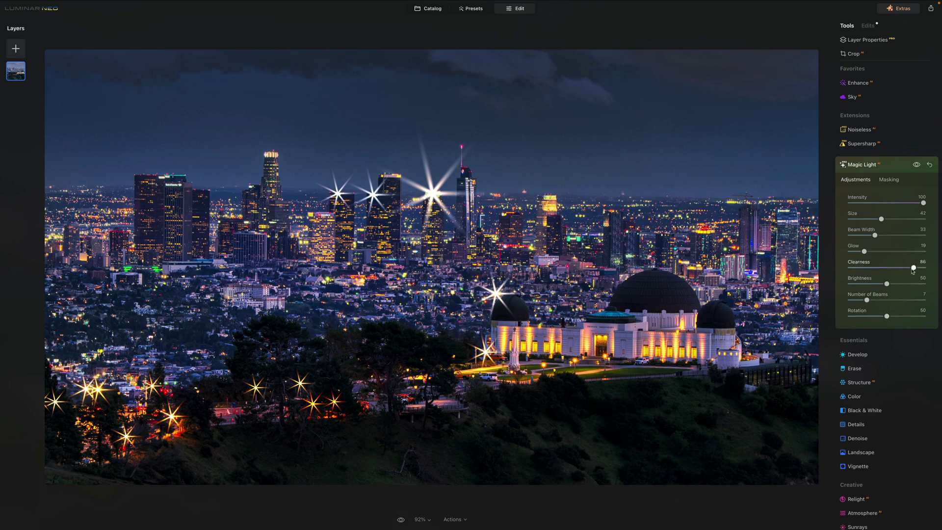
left_click_drag(912, 268, 886, 270)
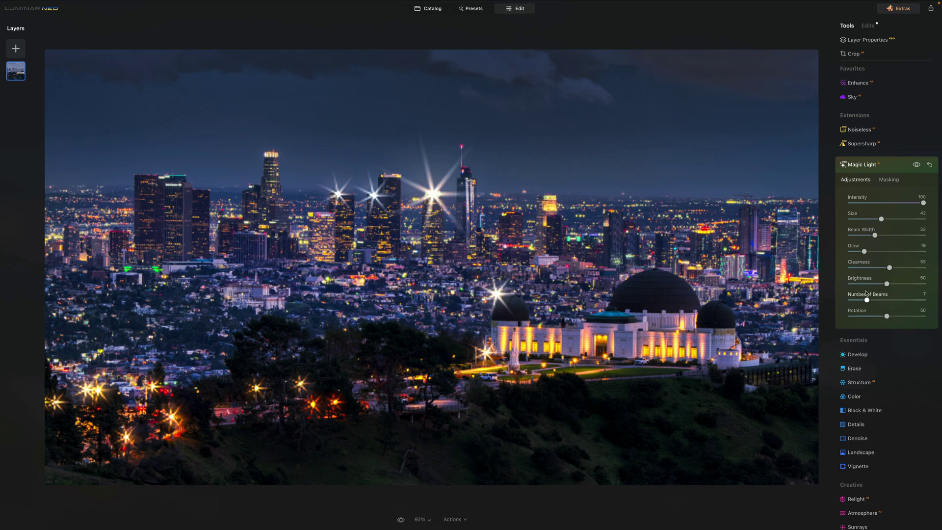
- Set 11 beams at rotation 54, then lower Intensity to 51 and Size to 24
left_click_drag(868, 300, 917, 302)
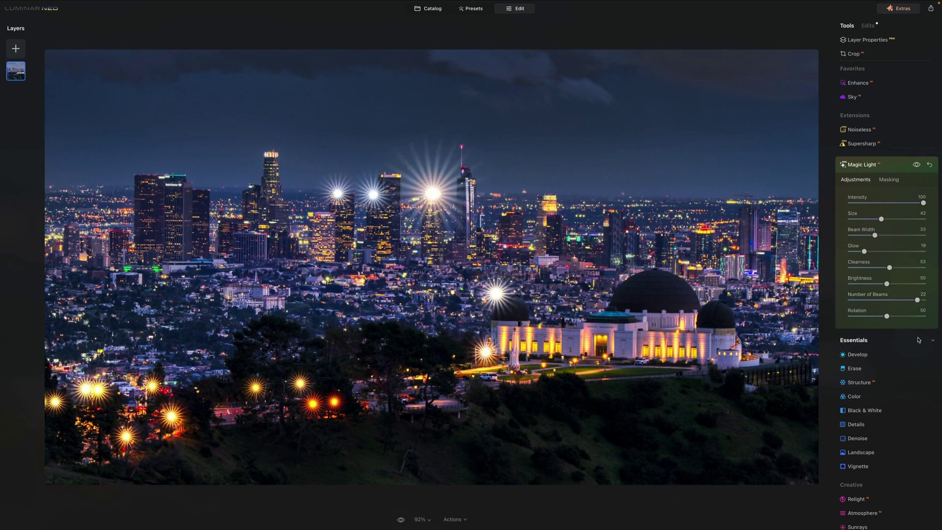
left_click(880, 300)
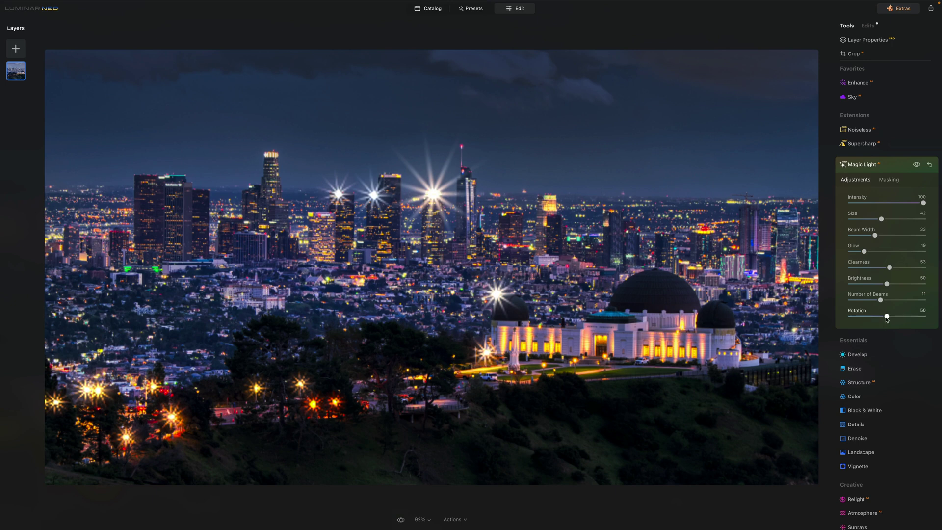
left_click_drag(886, 317, 890, 317)
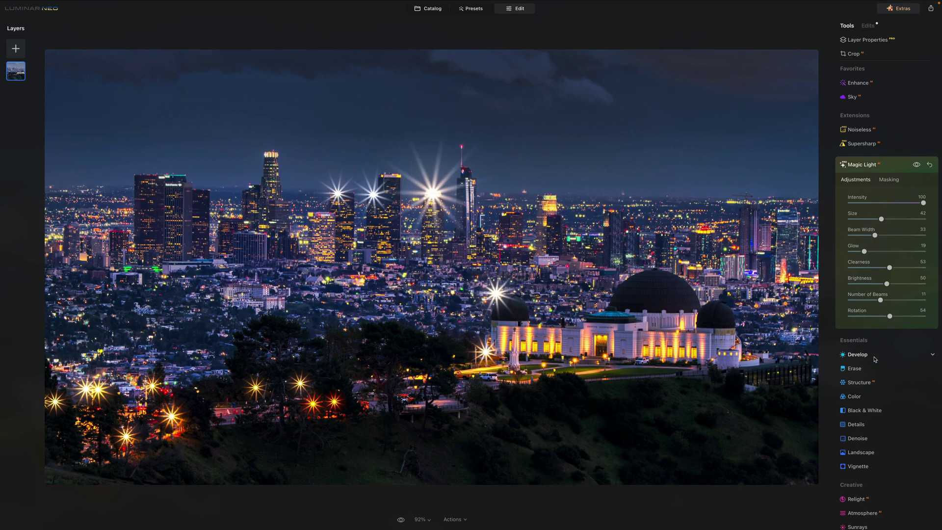
left_click_drag(923, 202, 883, 210)
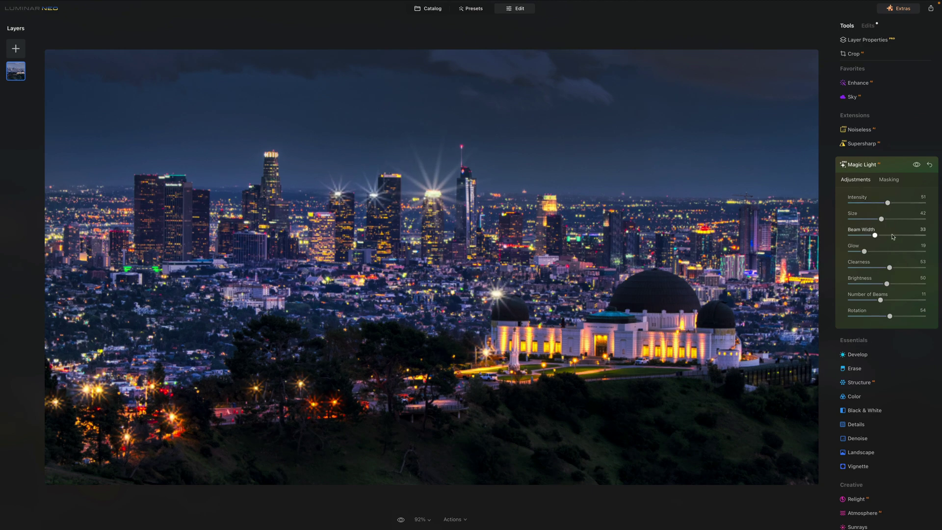
left_click_drag(881, 219, 868, 219)
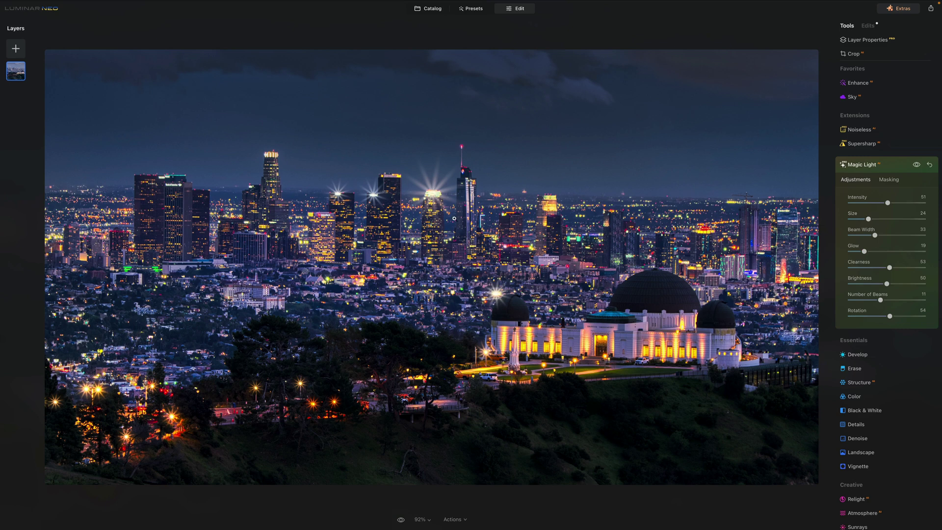
left_click(889, 179)
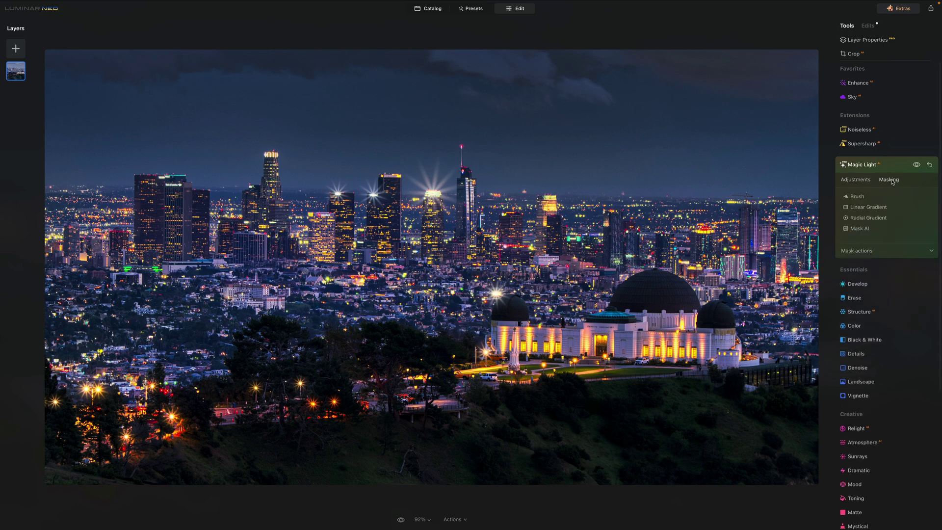
left_click(858, 196)
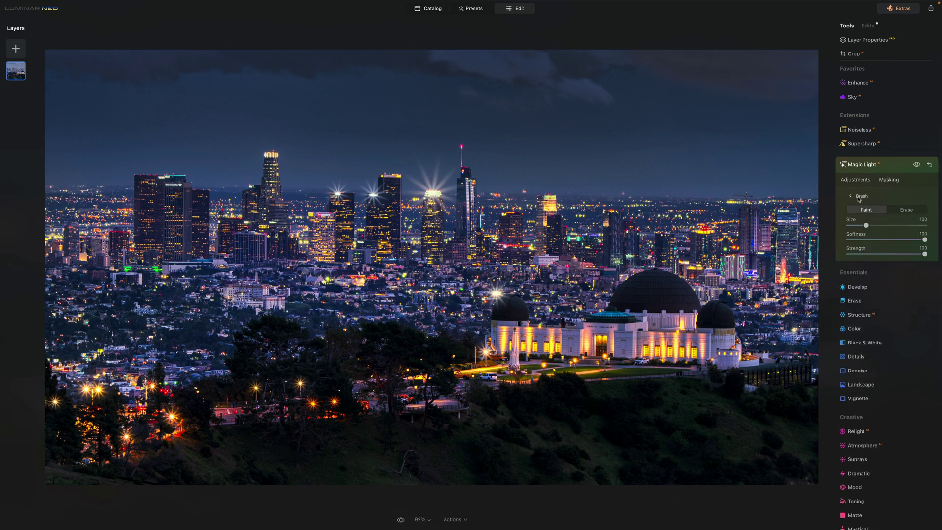
left_click(906, 209)
mouse_move(442, 203)
left_mouse_down()
mouse_move(444, 169)
mouse_move(419, 209)
mouse_move(457, 191)
left_mouse_up()
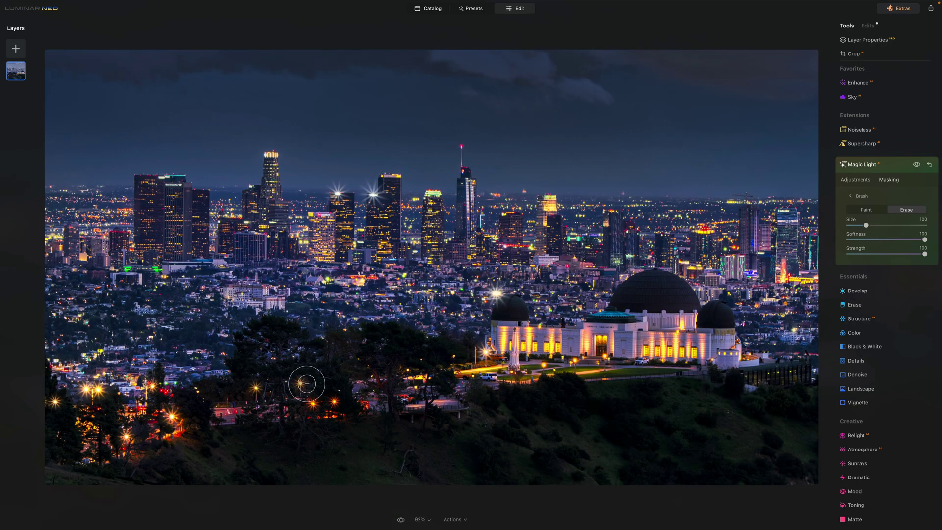
left_click(916, 165)
left_click(915, 166)
left_click(400, 520)
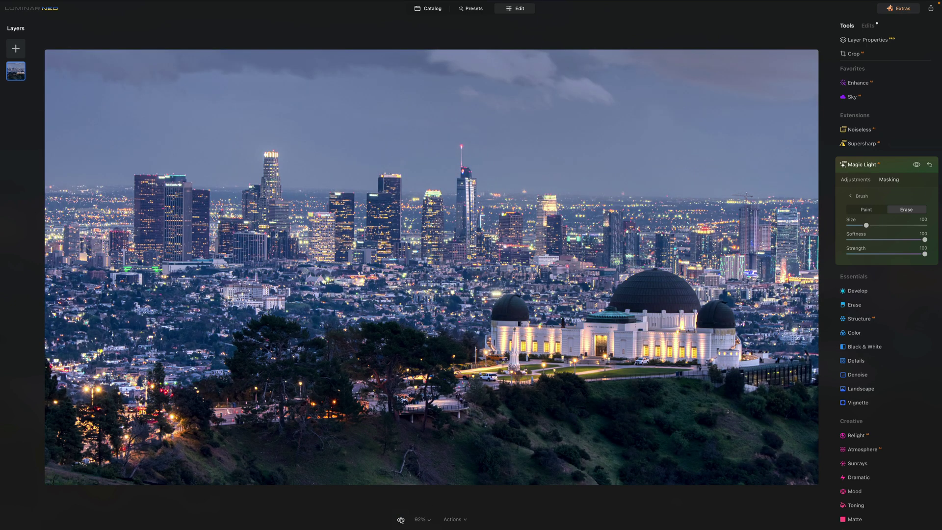
left_click(401, 520)
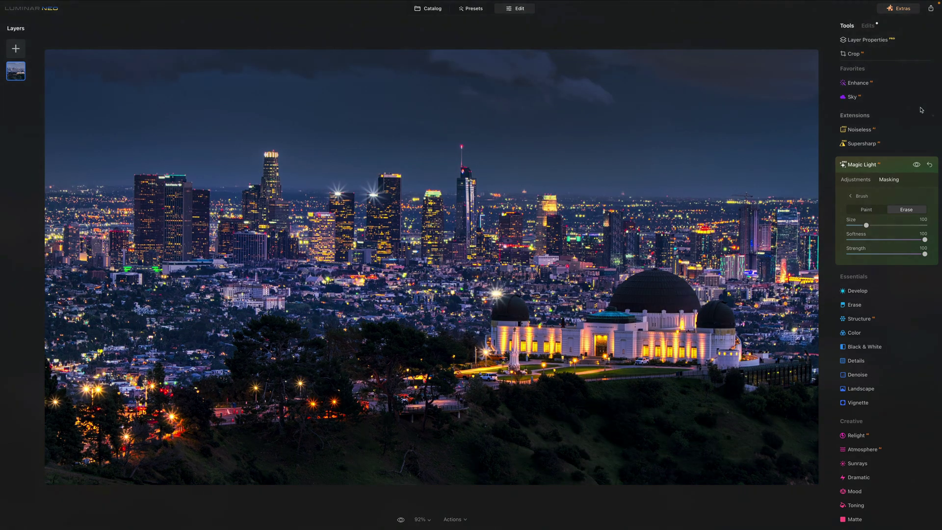
- Replace the sky with the Night Medium Format-6 sky from the Sky Selection gallery
left_click(862, 100)
left_click(898, 144)
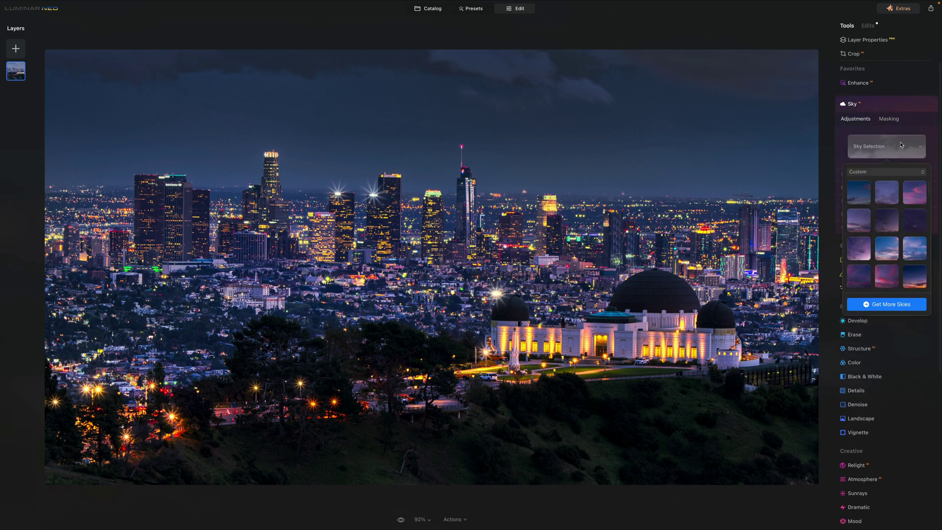
left_click(914, 221)
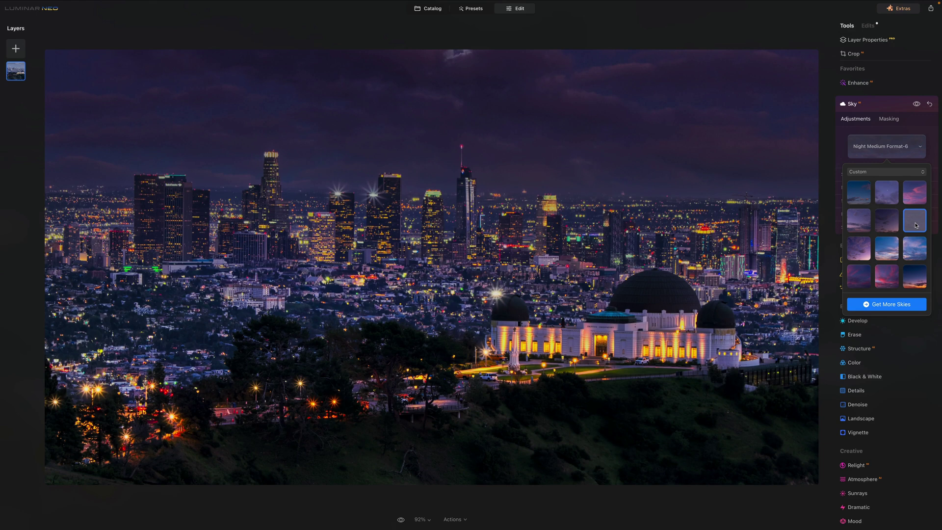
left_click(935, 154)
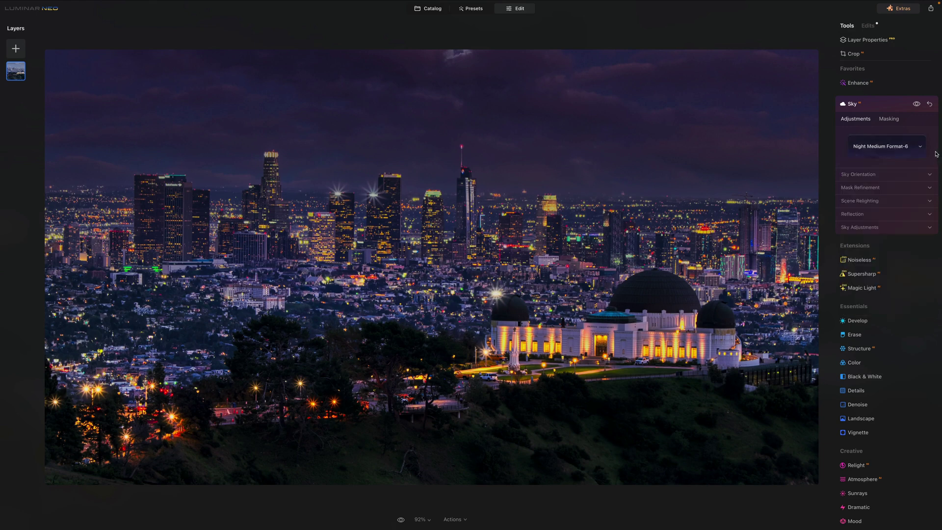
- Set Sky Orientation Vertical Position to -12 and compare with the original
left_click(914, 175)
left_click_drag(885, 212, 878, 213)
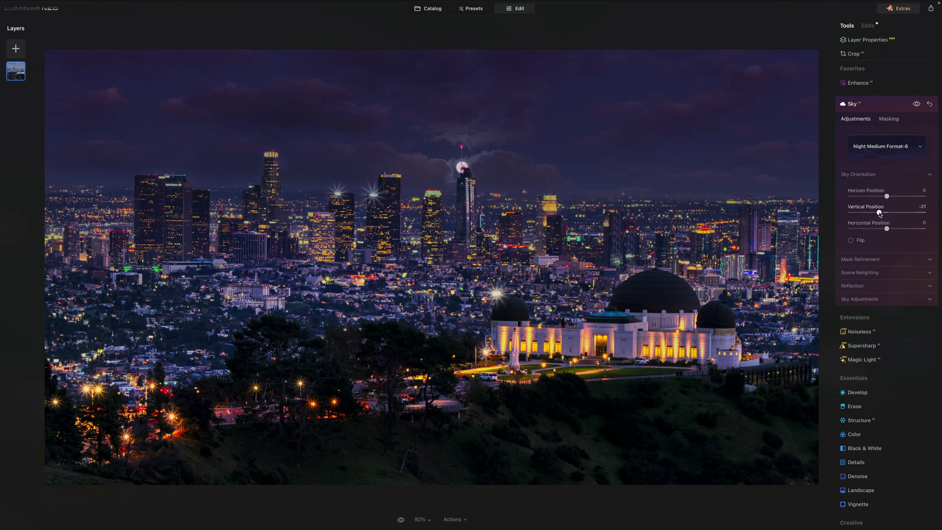
left_click_drag(879, 213, 881, 212)
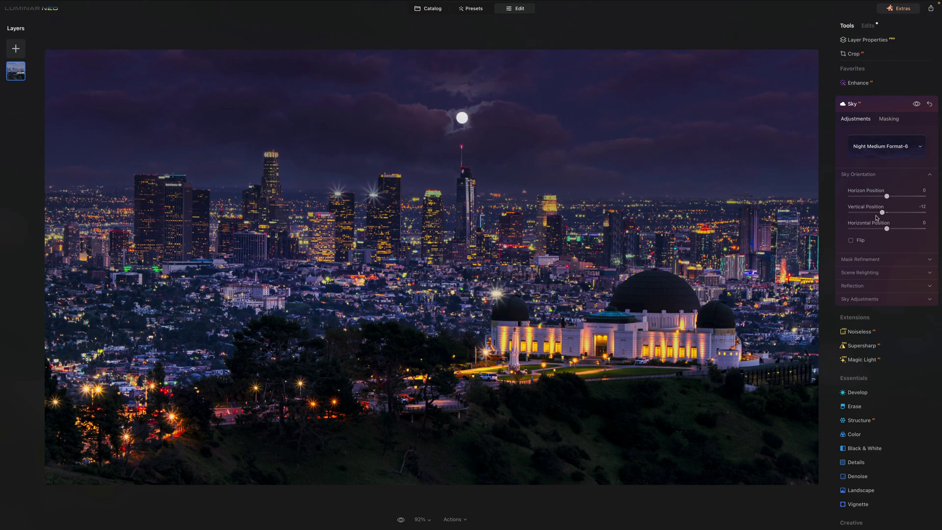
left_click(401, 520)
left_click(401, 520)
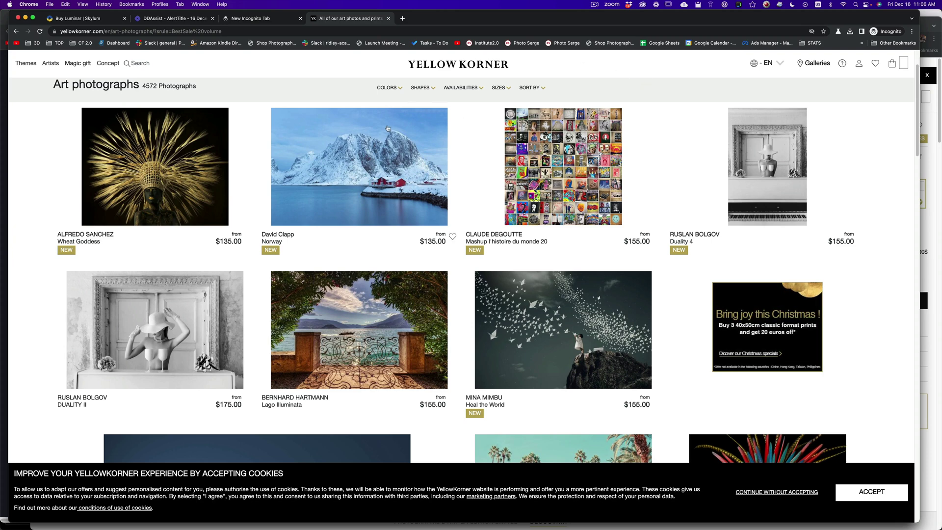
scroll(552, 156, "down", 2)
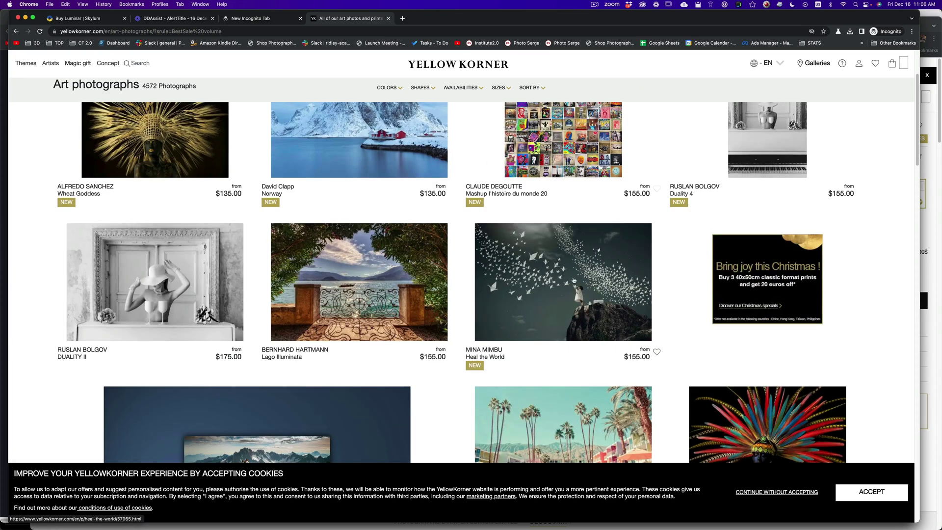
mouse_move(385, 269)
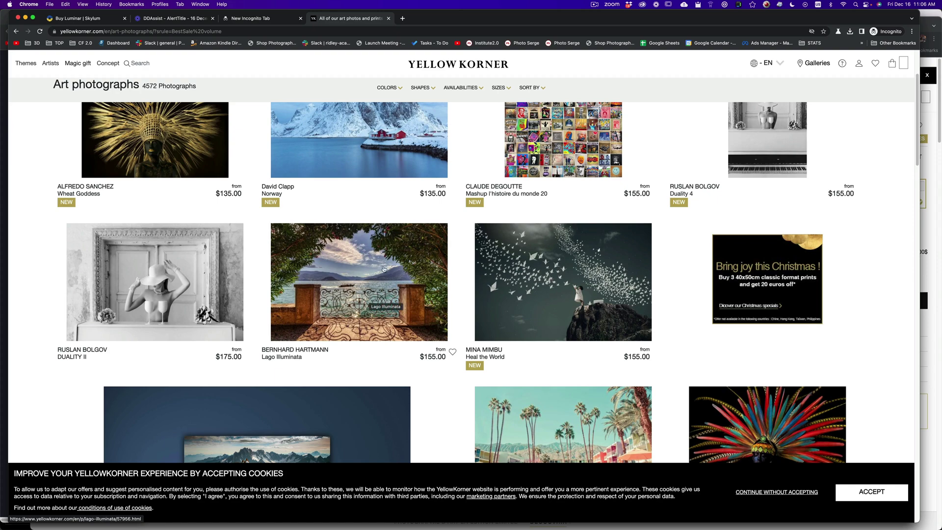
scroll(350, 279, "up", 1)
scroll(353, 246, "down", 2)
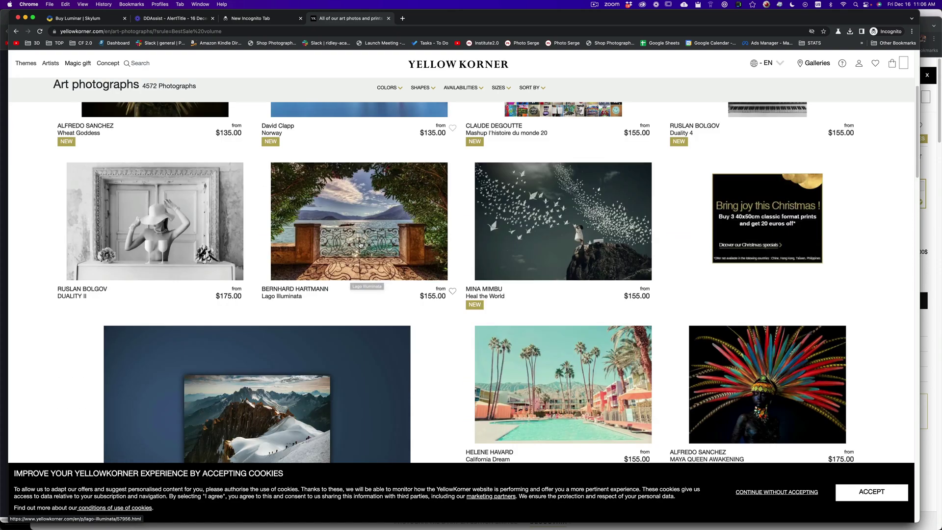
scroll(353, 246, "down", 5)
scroll(427, 238, "down", 2)
left_click(584, 293)
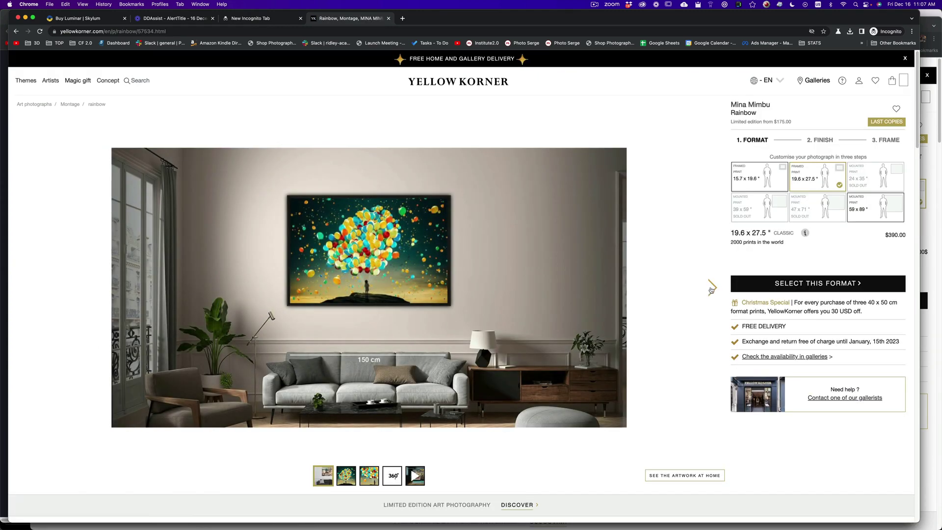
left_click(710, 289)
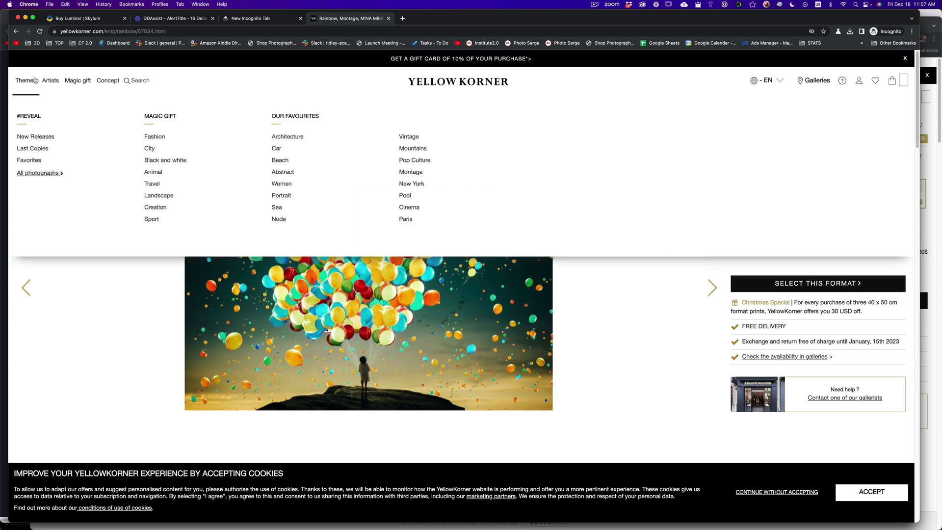
left_click(38, 172)
scroll(672, 313, "down", 3)
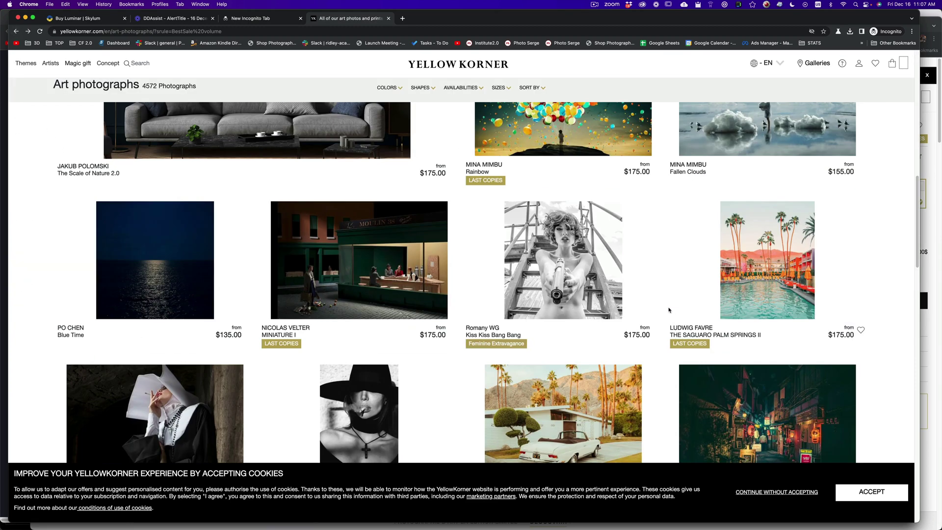
left_click(365, 255)
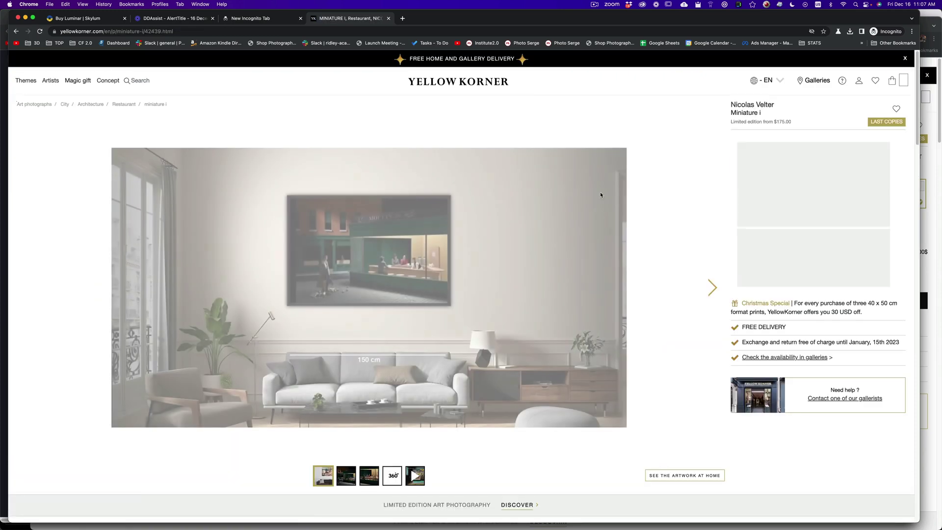
left_click(709, 289)
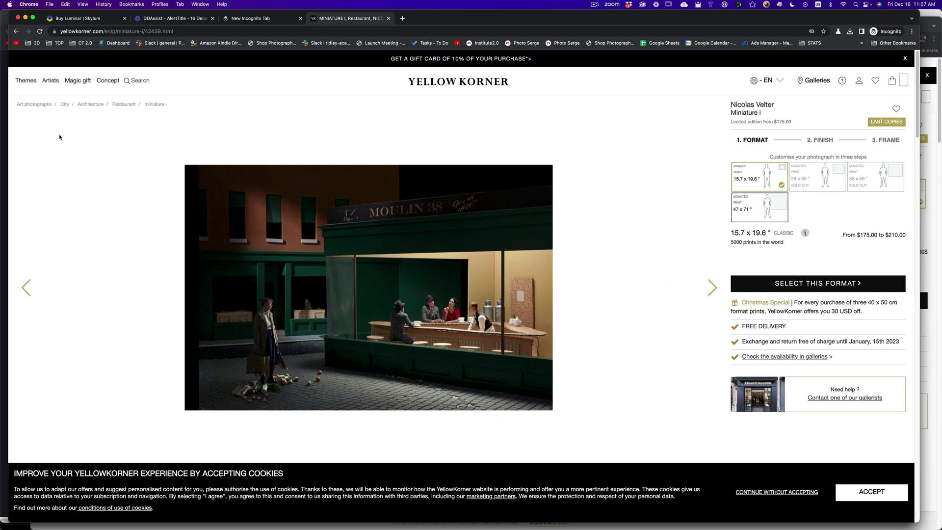
left_click(16, 32)
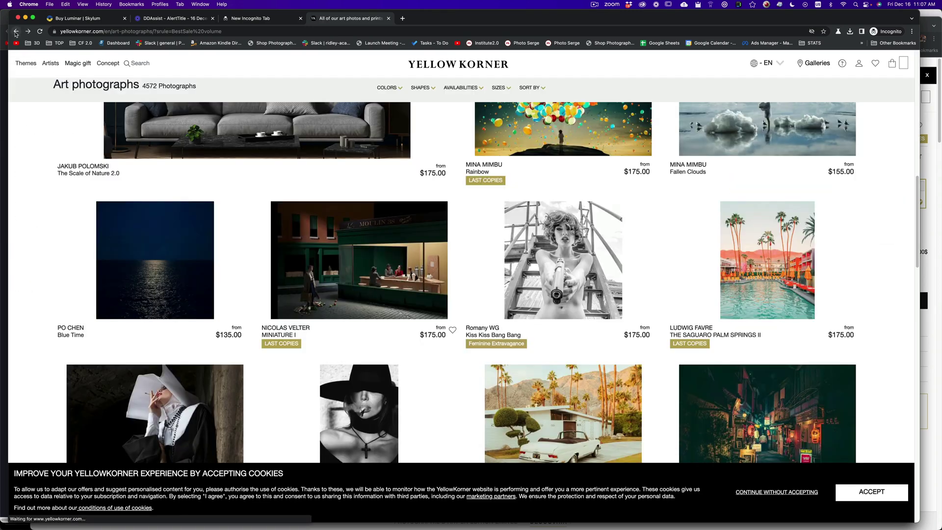
scroll(818, 262, "down", 5)
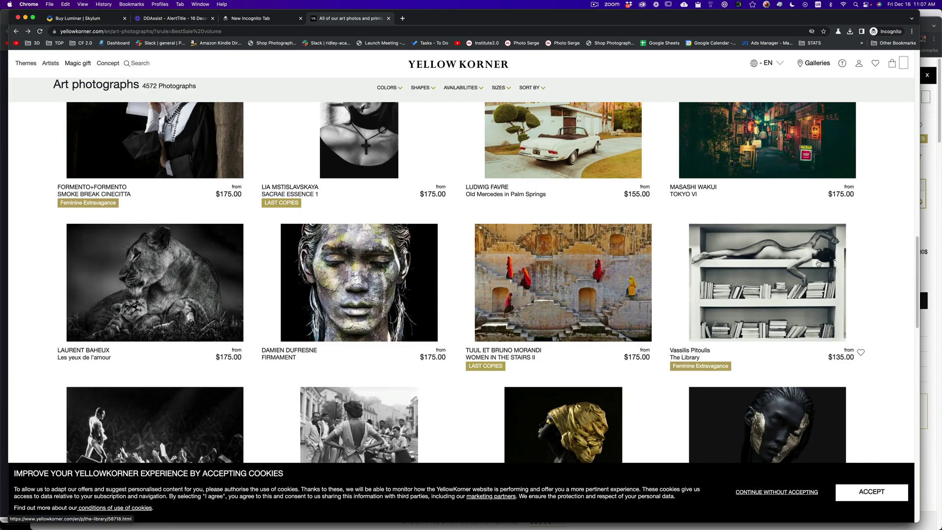
scroll(819, 263, "down", 1)
scroll(598, 247, "down", 1)
scroll(598, 246, "down", 3)
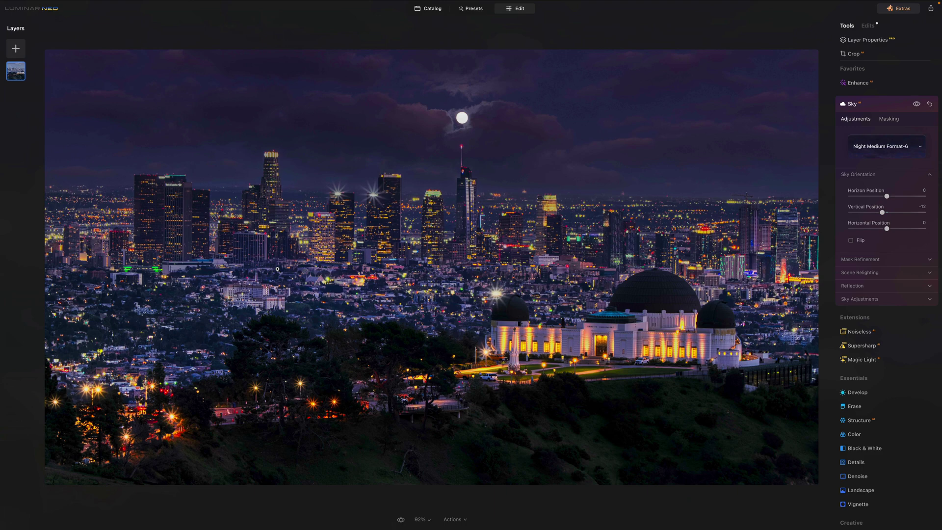
key("super+Tab")
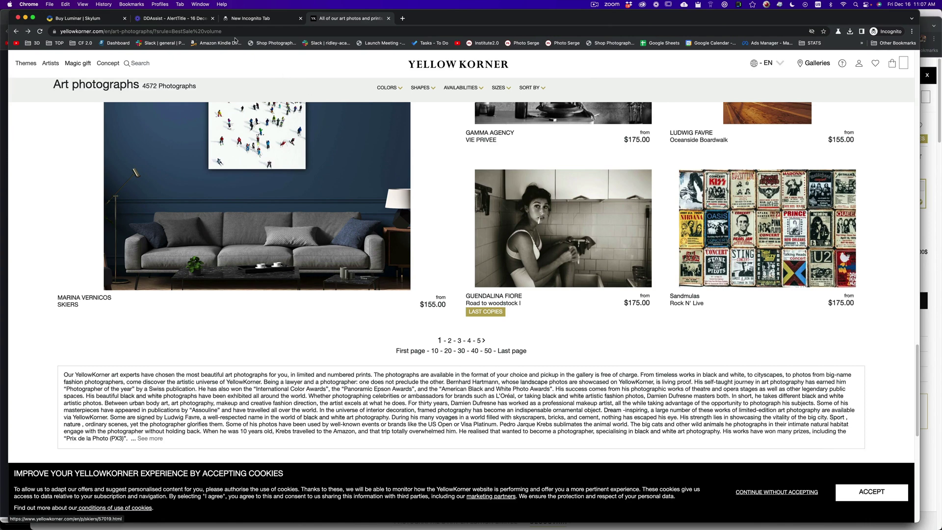
- View the Luminar Neo pricing page, checking the Pro plan's monthly and yearly prices
left_click(81, 18)
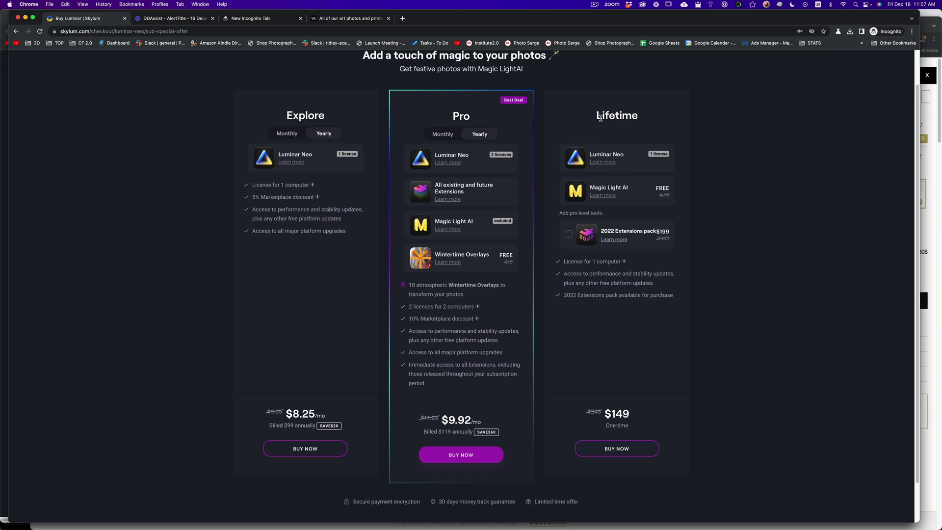
left_click(432, 135)
left_click(480, 134)
- Start Lifetime license checkout and apply a promo code, cutting the total to $134.10
left_click(624, 448)
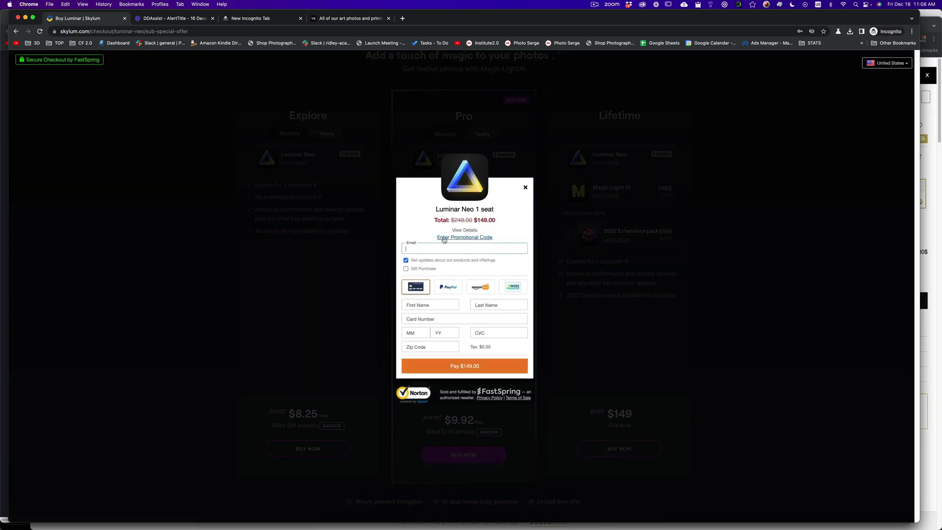
left_click(473, 237)
type("serge")
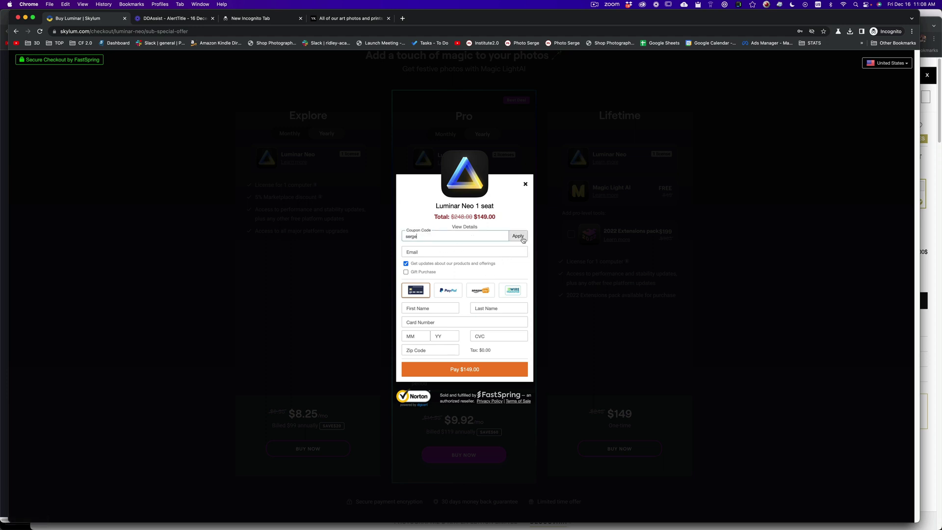
left_click(518, 236)
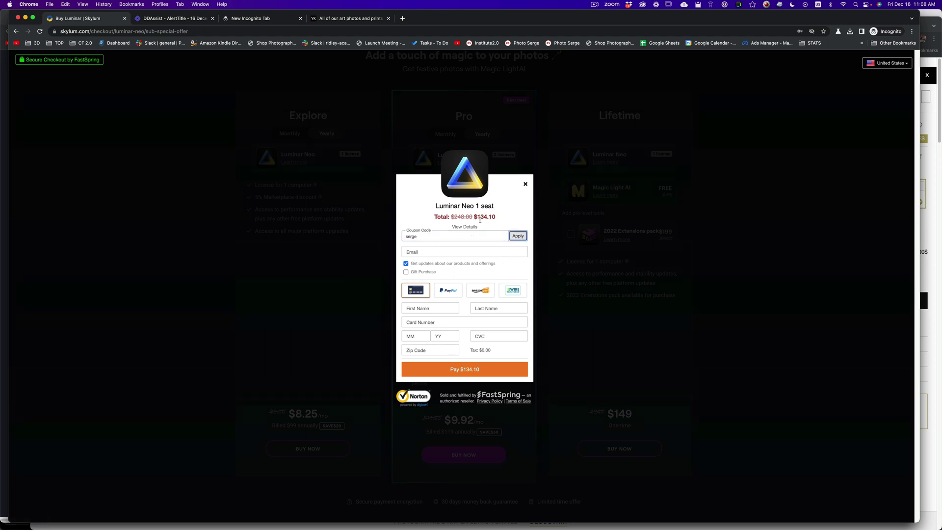